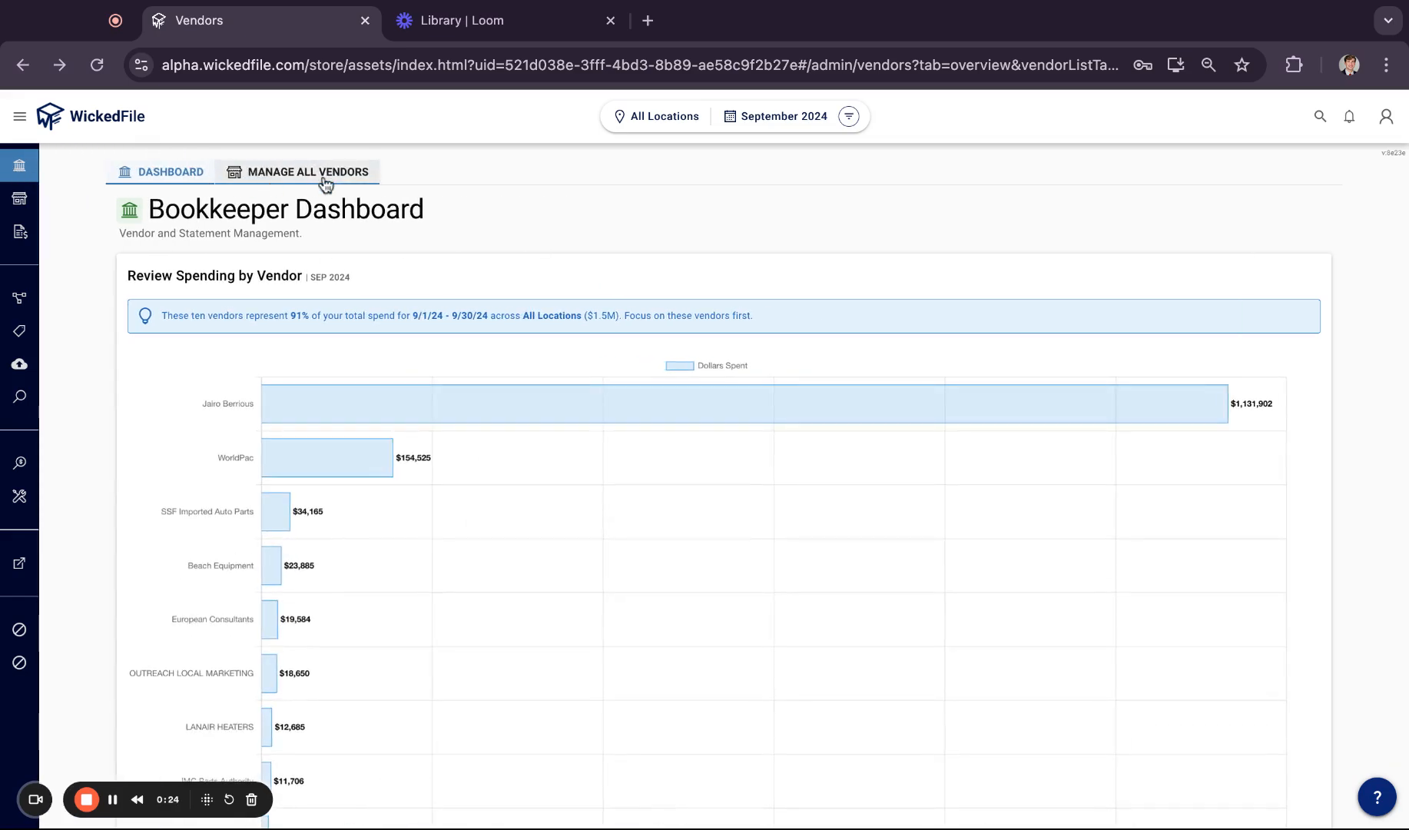
Open the unverified vendor Audi Dallas from the list of all unverified vendors.
{"action": "left_click", "coordinate": [325, 182]}
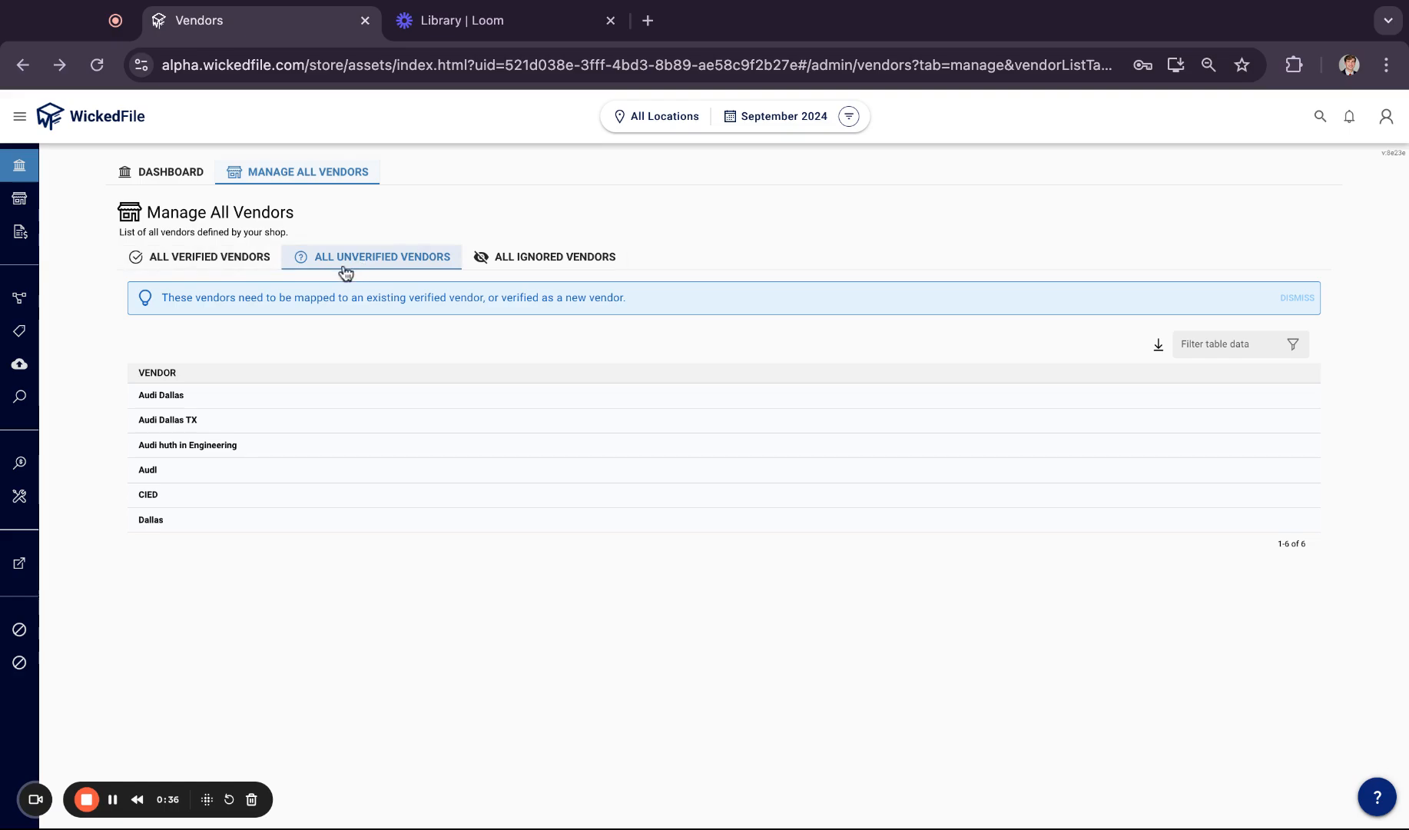
{"action": "left_click", "coordinate": [240, 270]}
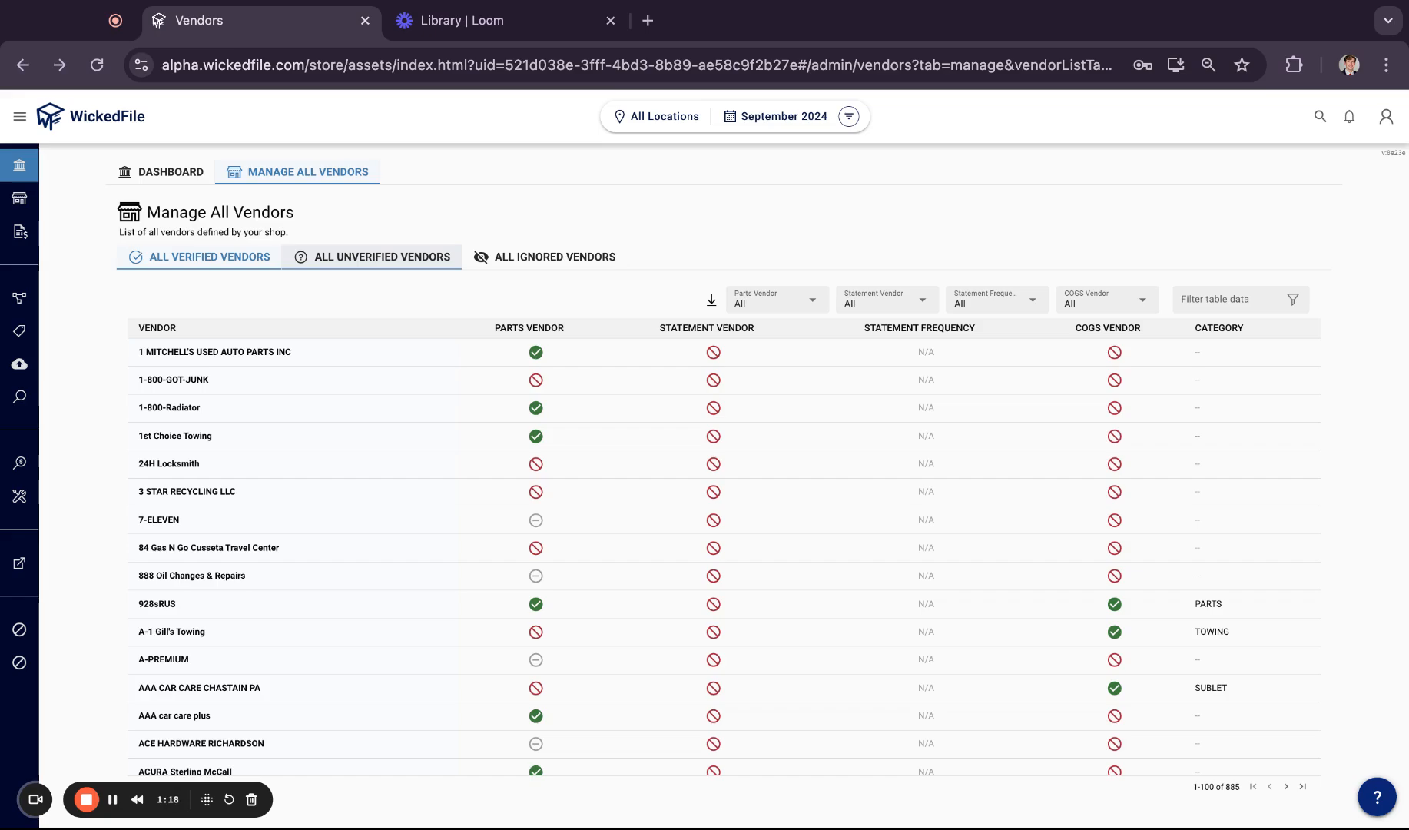
{"action": "left_click", "coordinate": [372, 257]}
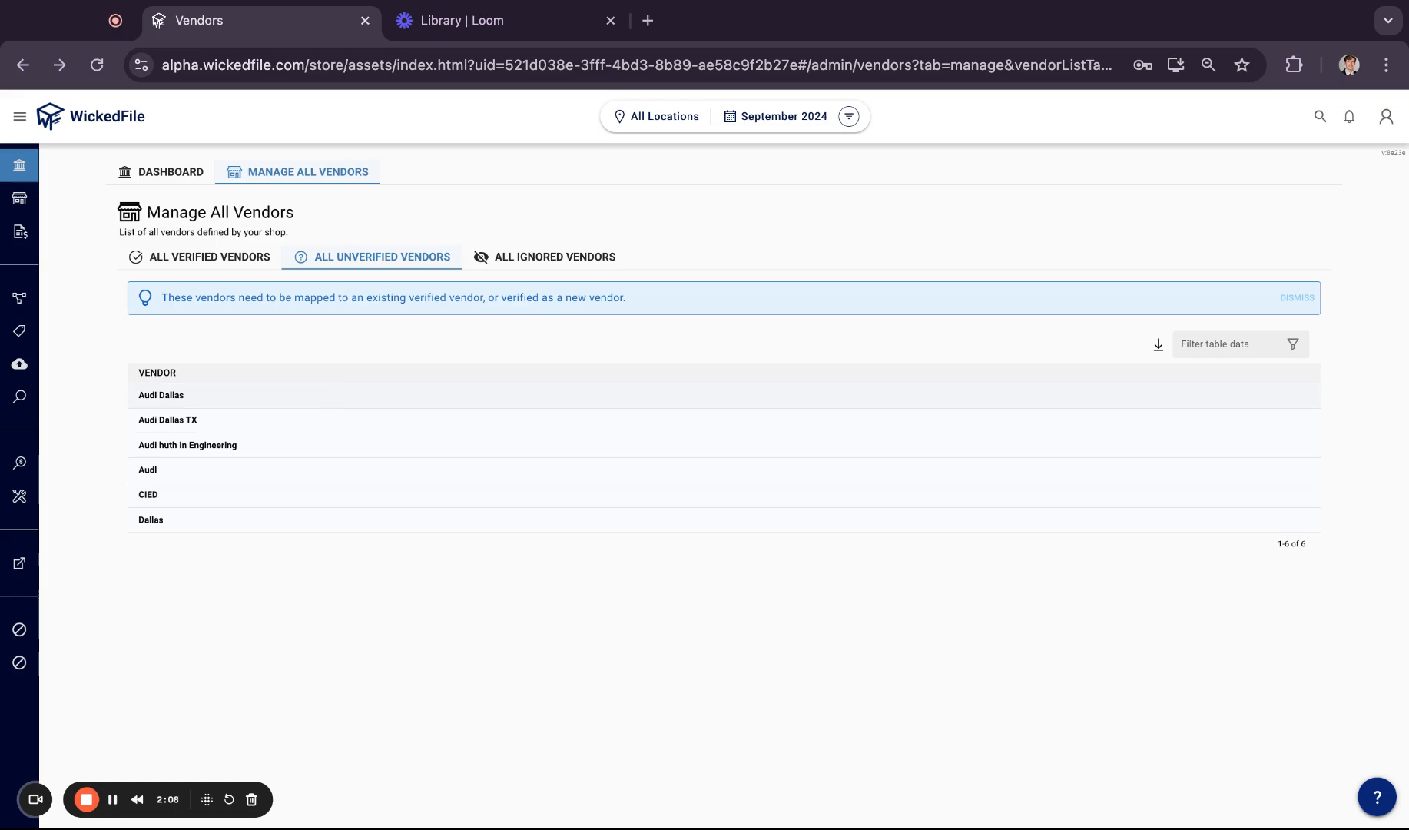
{"action": "left_click", "coordinate": [161, 396]}
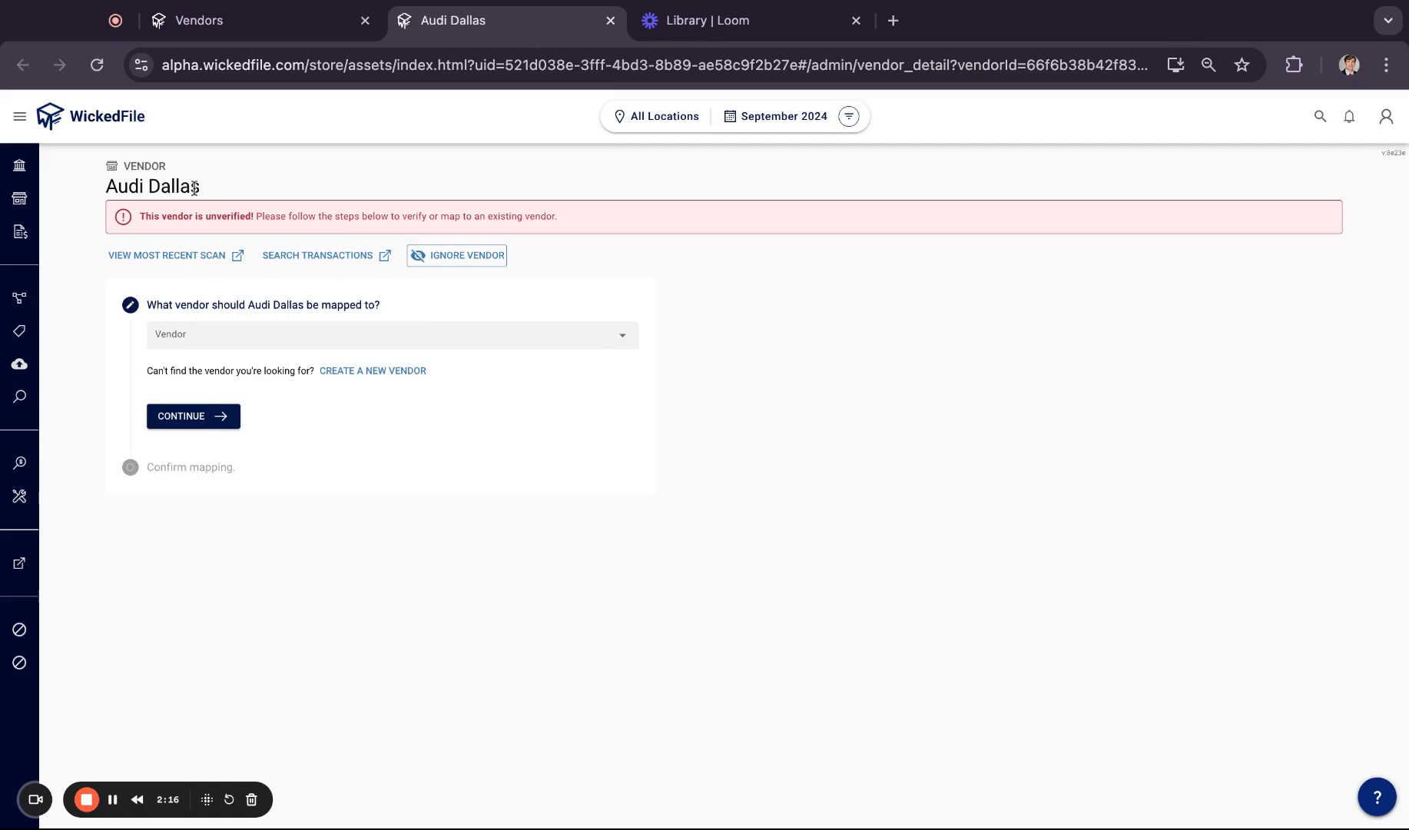
Check Audi Dallas's most recent scan and look through the existing vendors it could be mapped to.
{"action": "left_click", "coordinate": [174, 256]}
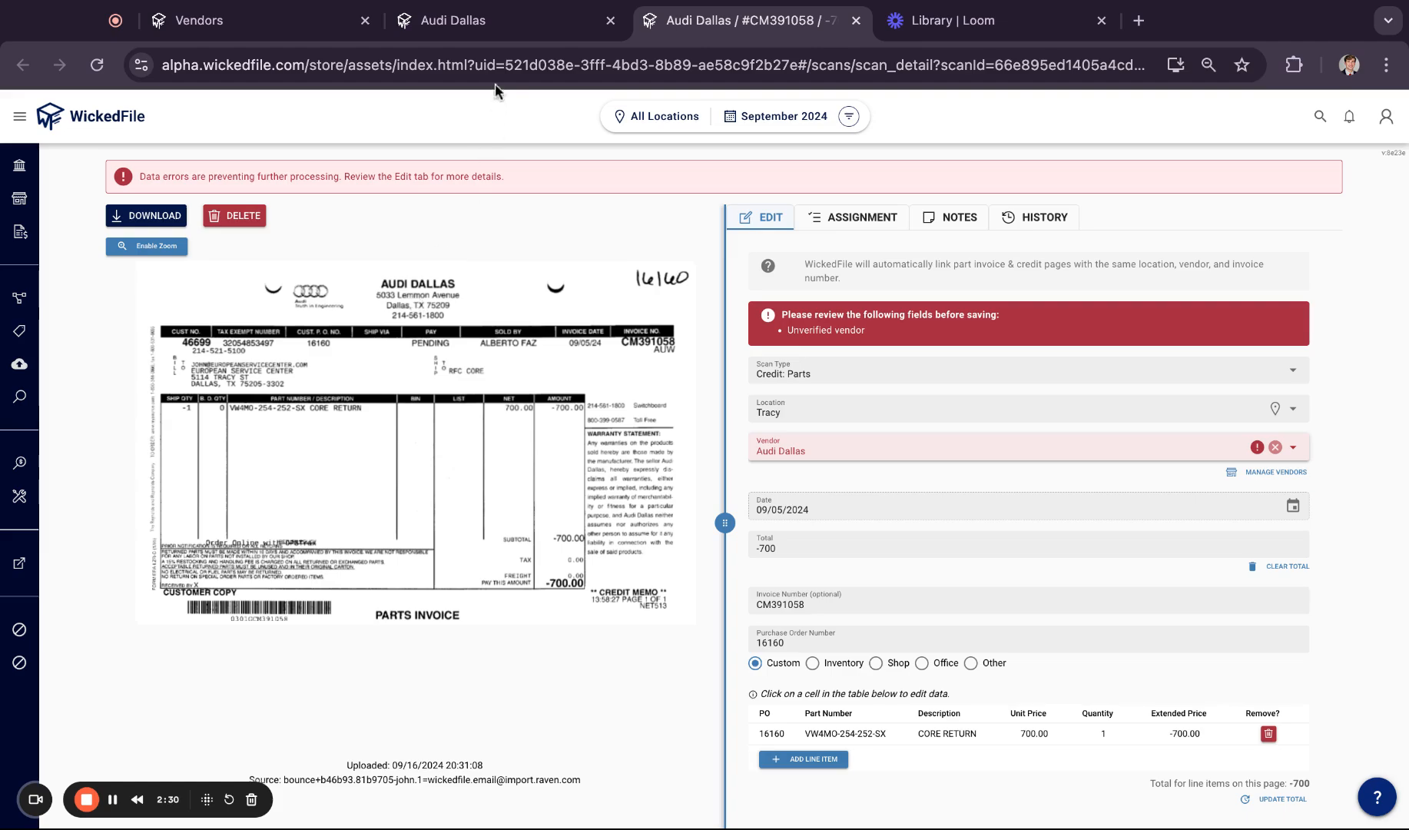
{"action": "left_click", "coordinate": [501, 27]}
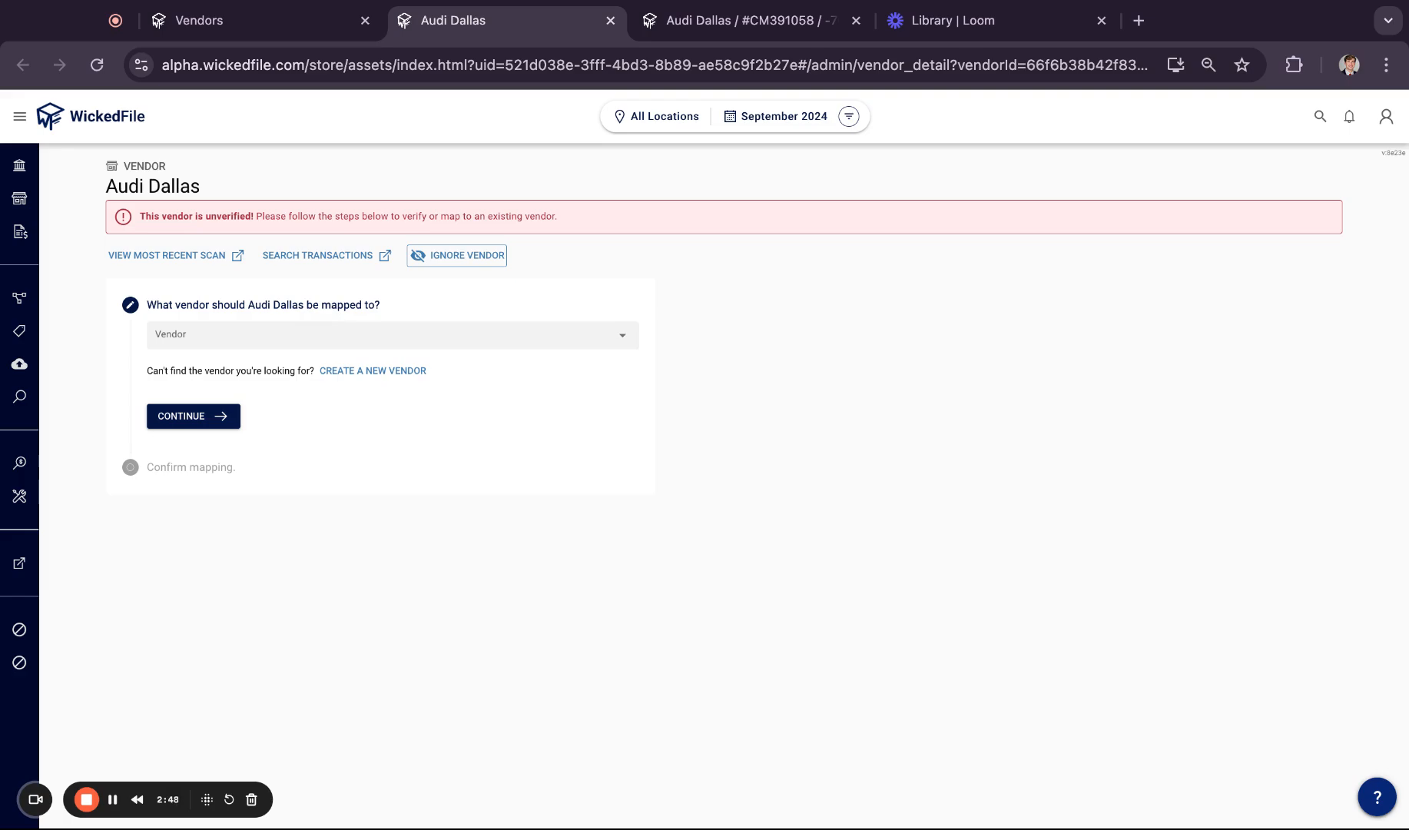
{"action": "left_click", "coordinate": [377, 332]}
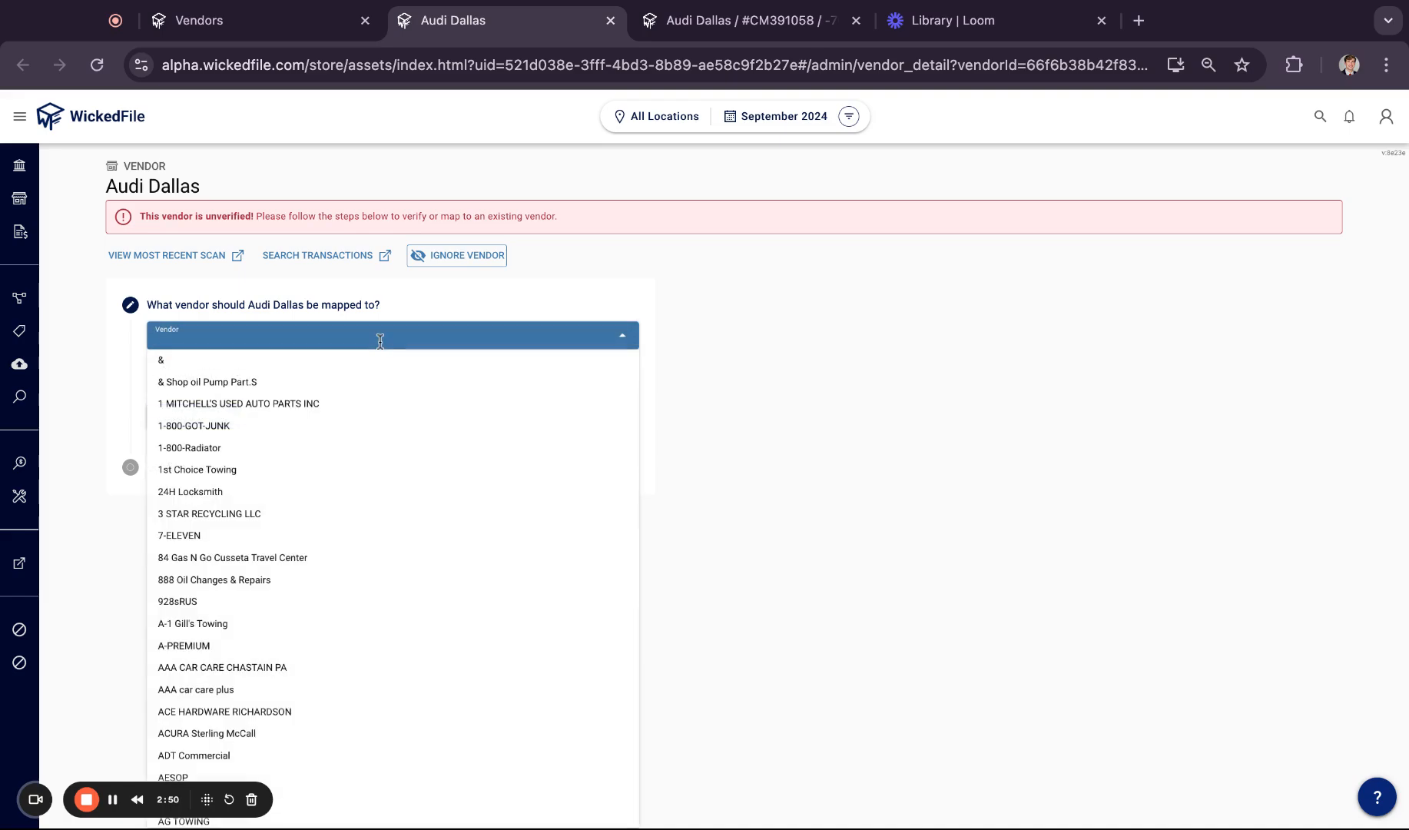
{"action": "scroll", "coordinate": [375, 475], "scroll_direction": "down", "scroll_amount": 5}
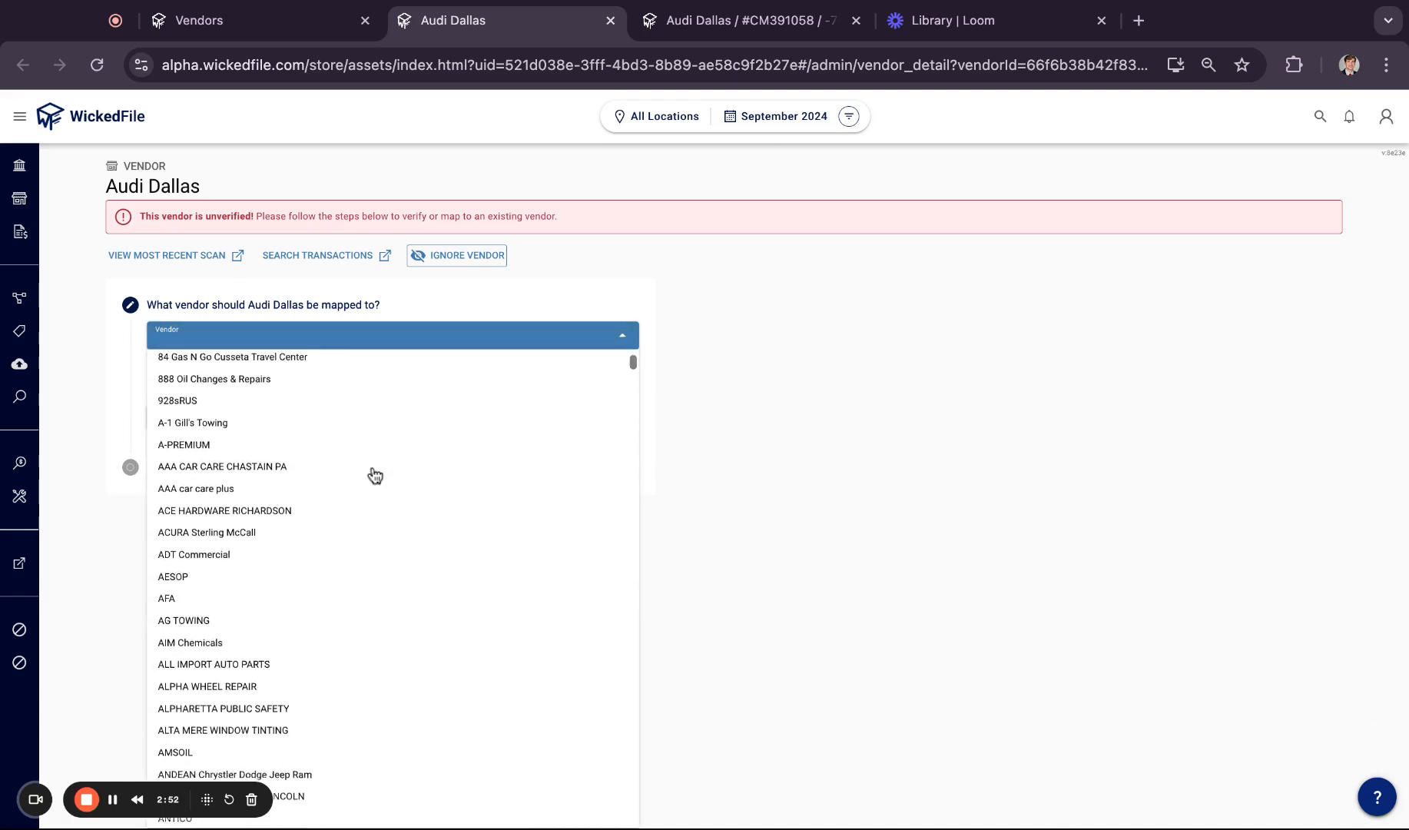
{"action": "scroll", "coordinate": [391, 588], "scroll_direction": "down", "scroll_amount": 10}
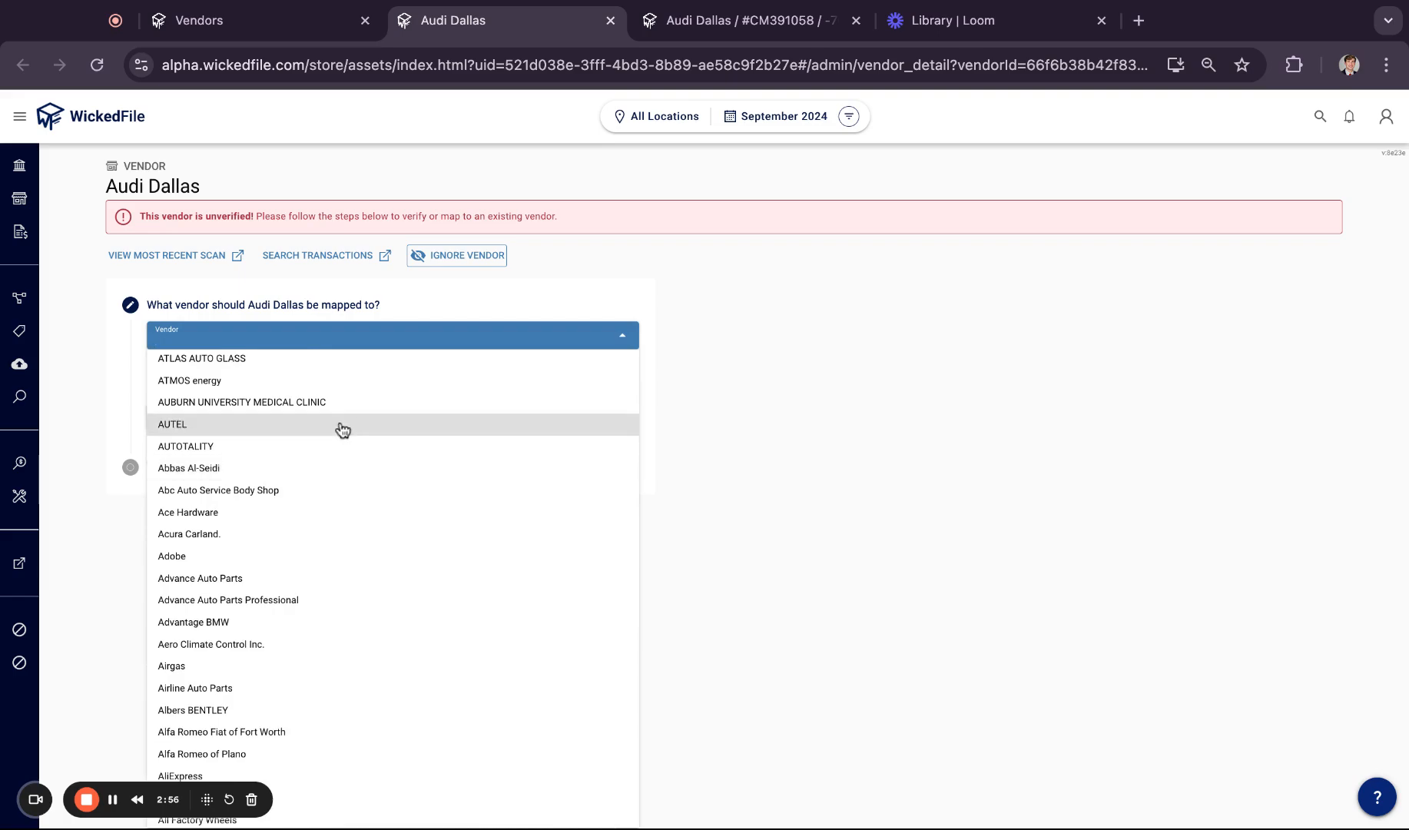
{"action": "left_click", "coordinate": [395, 334]}
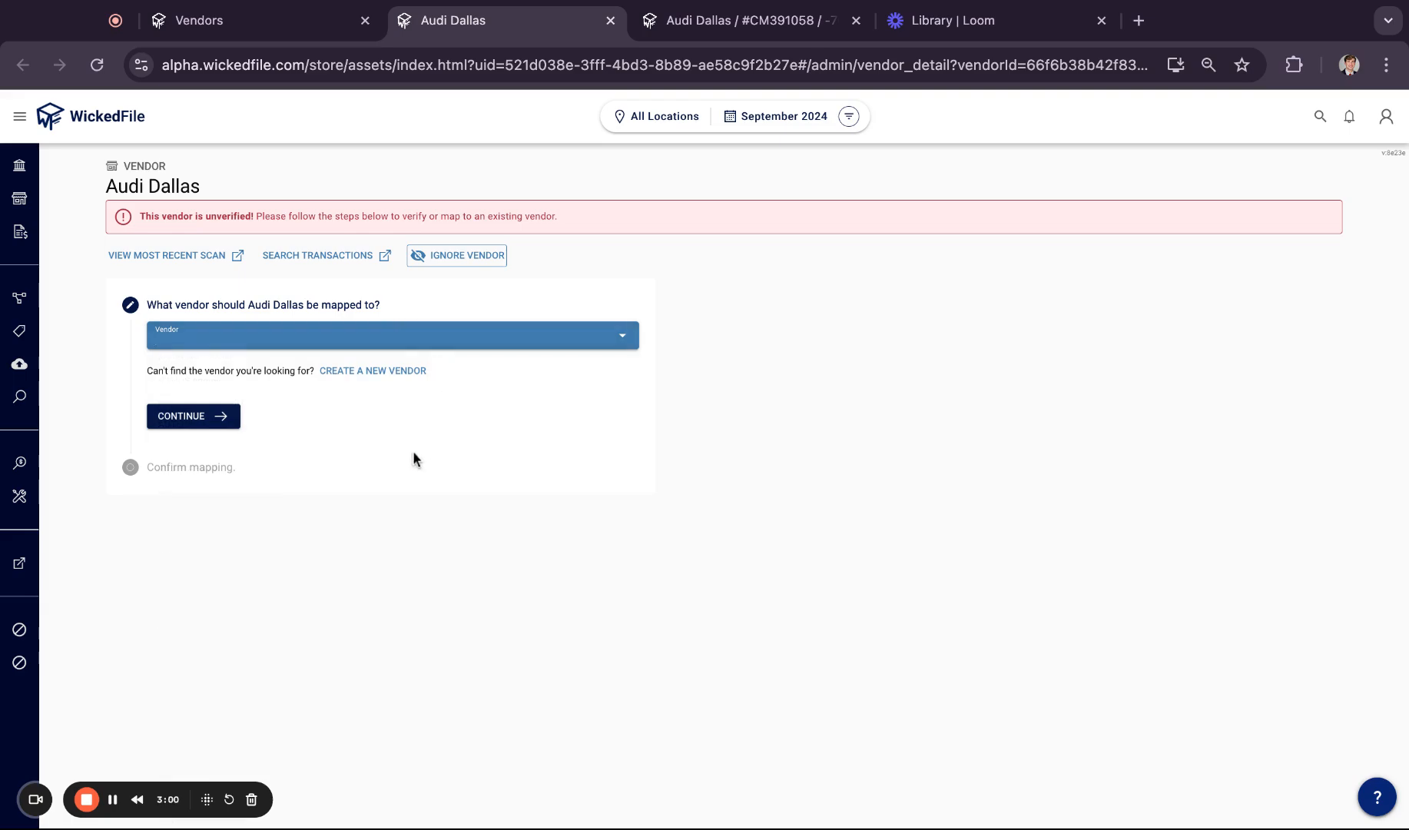
Start creating a new vendor for this unverified entry, keeping the name Audi Dallas.
{"action": "left_click", "coordinate": [341, 371]}
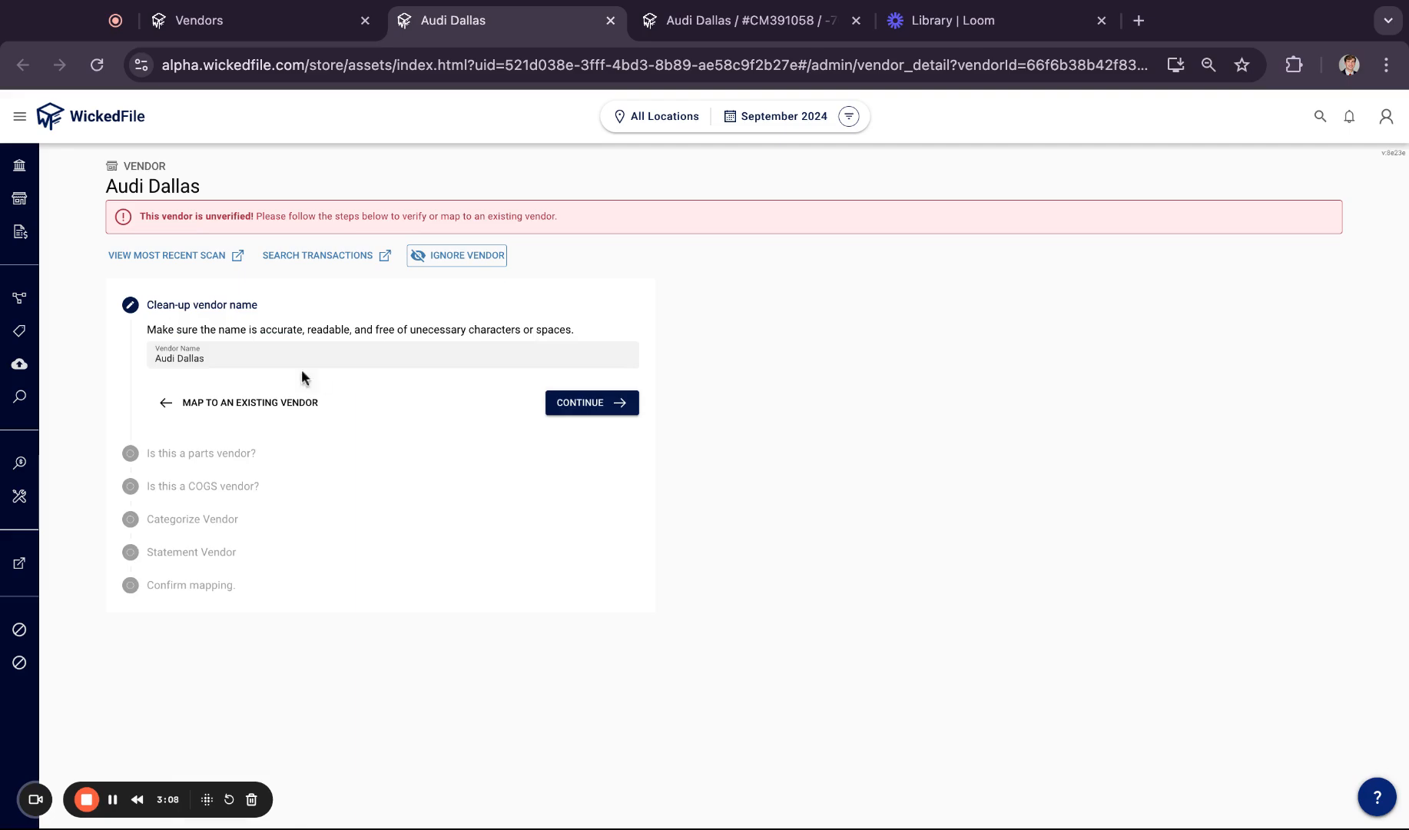
{"action": "left_click", "coordinate": [245, 355]}
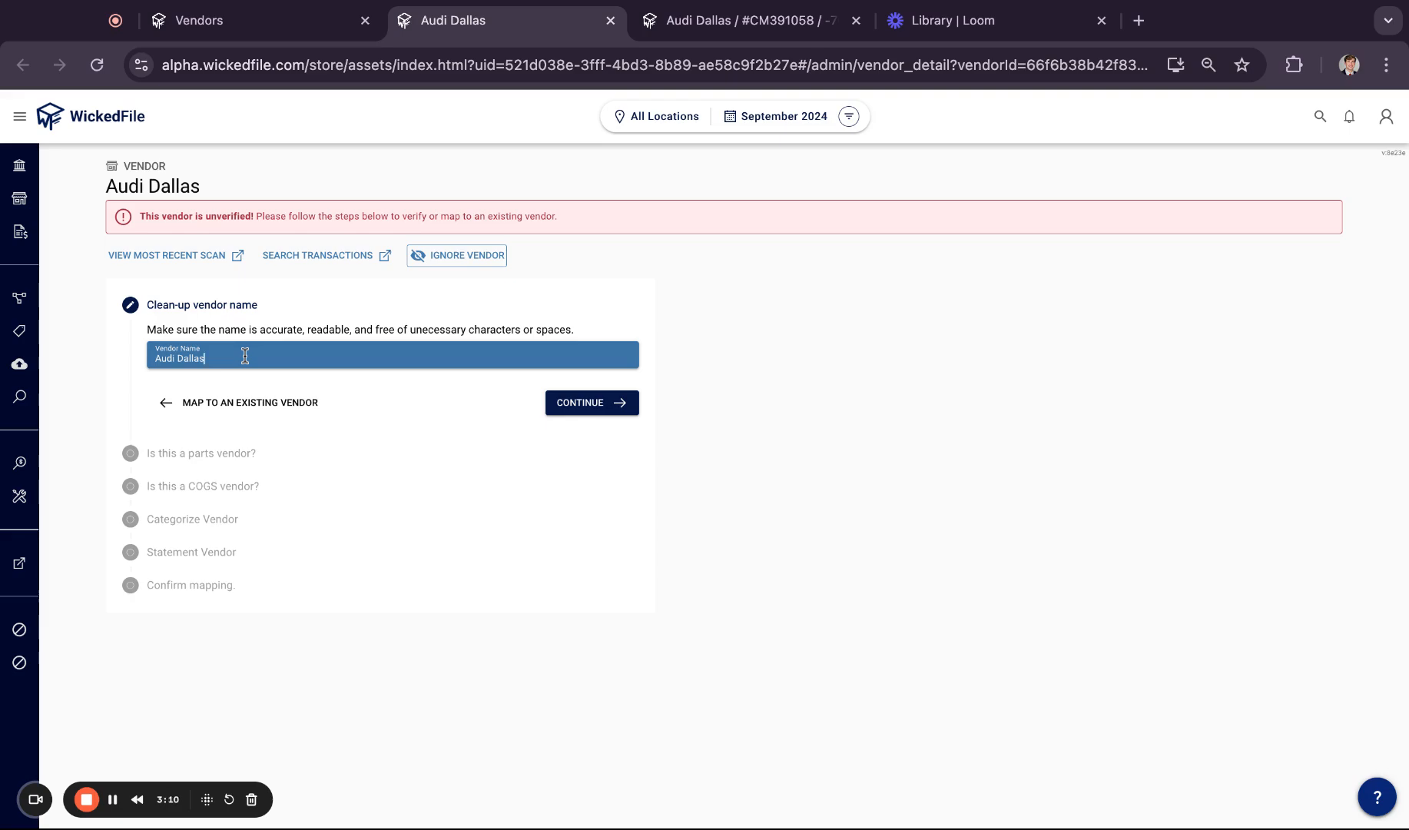
{"action": "left_click", "coordinate": [610, 413]}
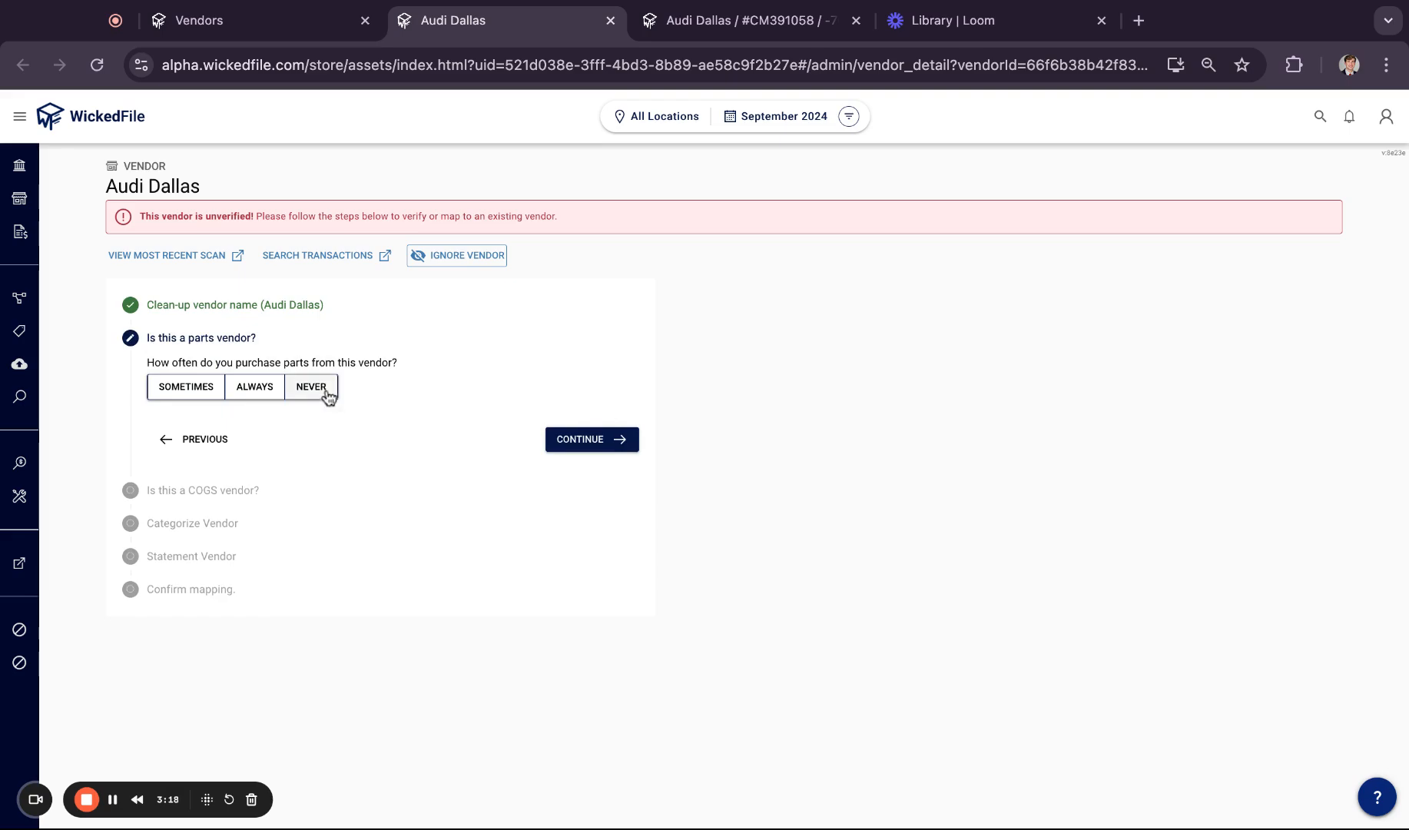
Classify Audi Dallas as always a parts vendor and as a COGS vendor.
{"action": "left_click", "coordinate": [244, 388]}
{"action": "left_click", "coordinate": [593, 442]}
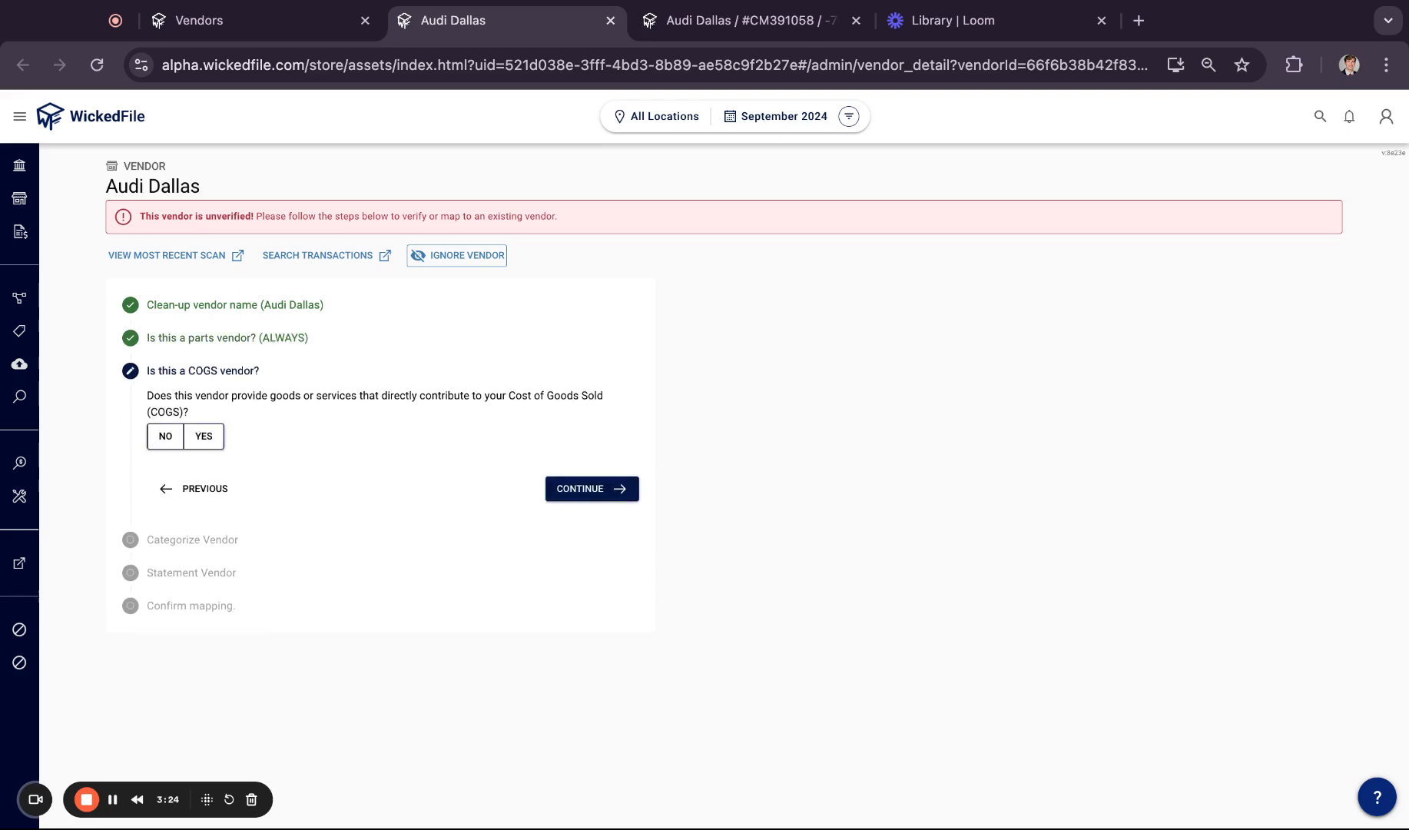
{"action": "left_click", "coordinate": [216, 436]}
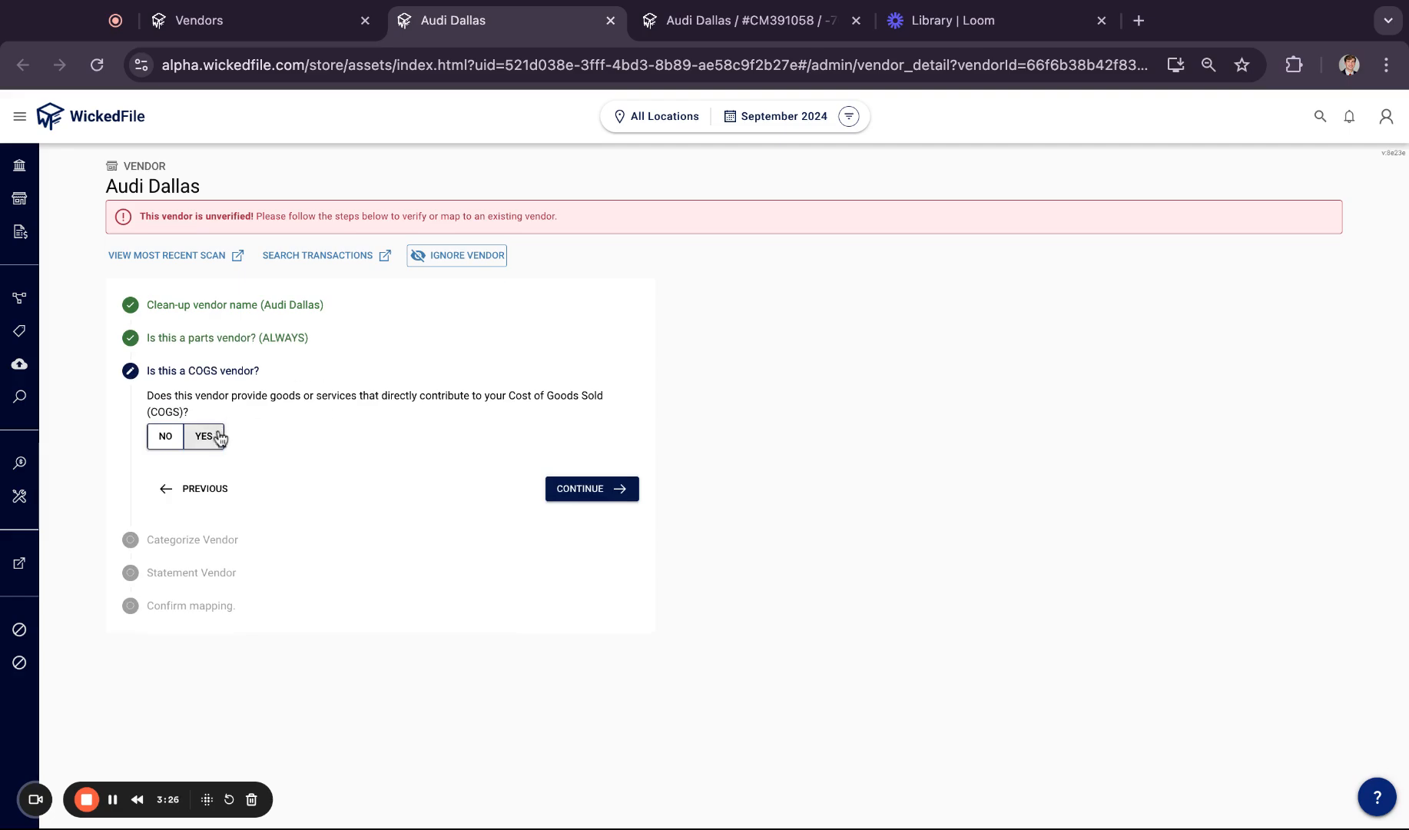
{"action": "left_click", "coordinate": [586, 489]}
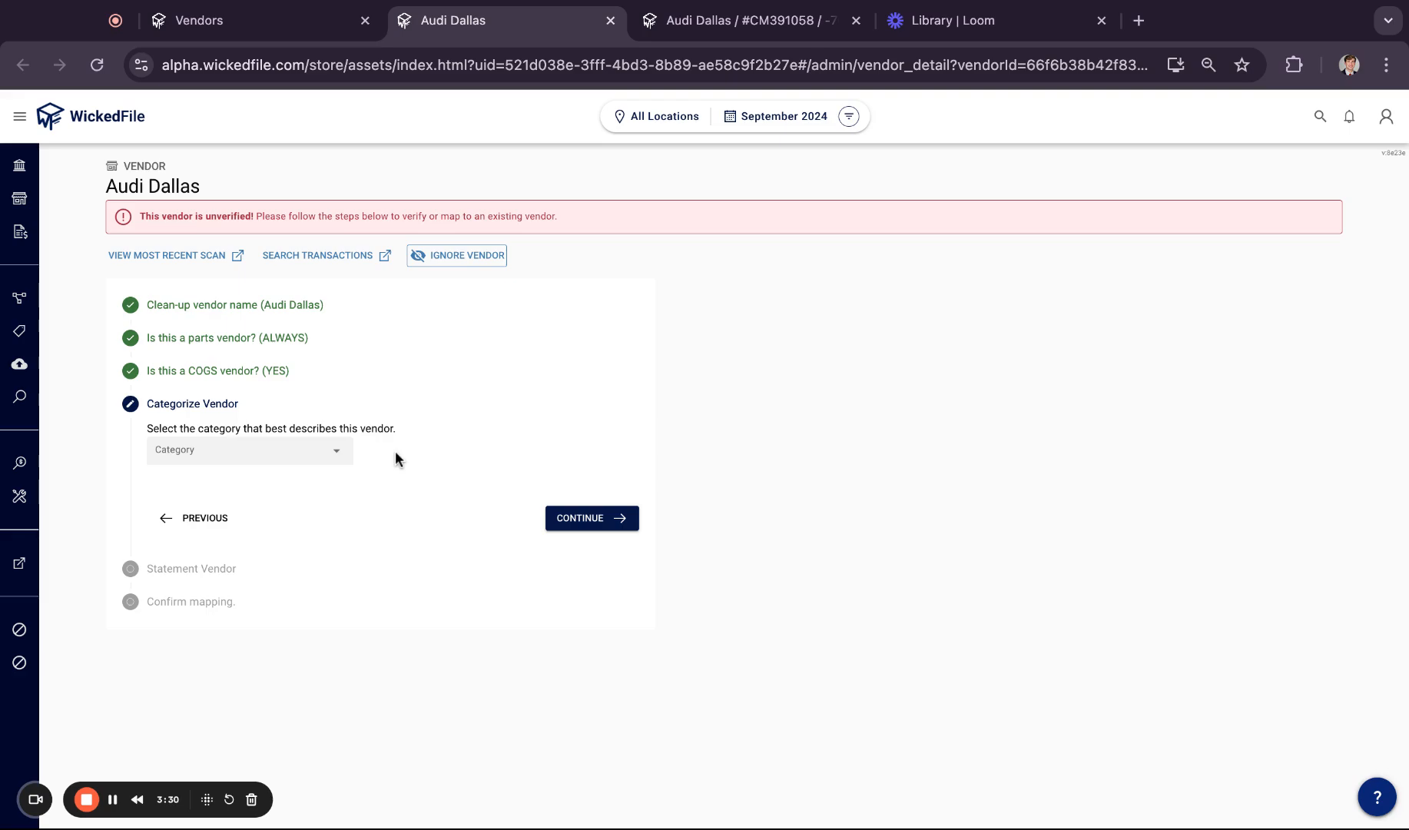
Assign the Parts category to Audi Dallas.
{"action": "left_click", "coordinate": [330, 455]}
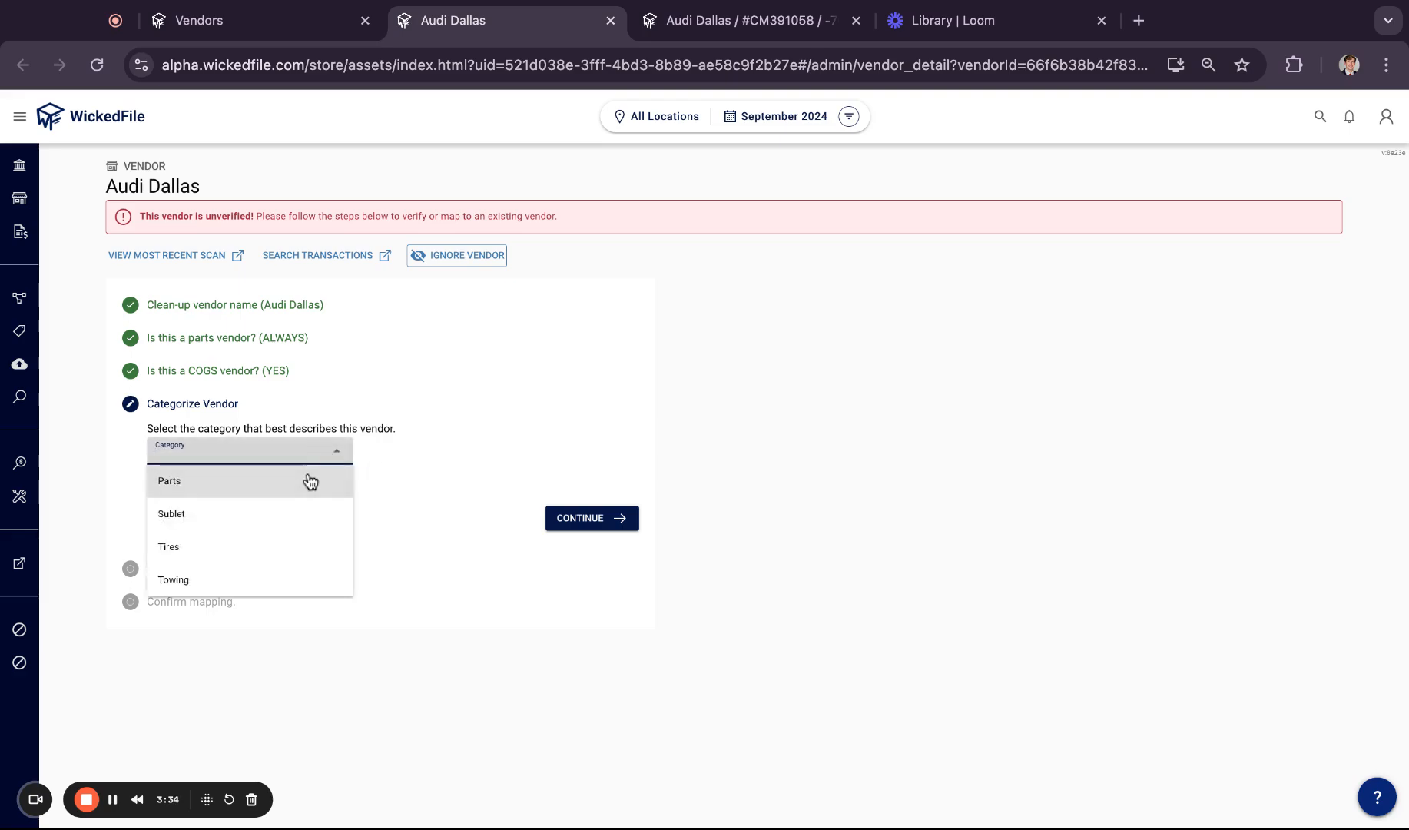
{"action": "left_click", "coordinate": [308, 481]}
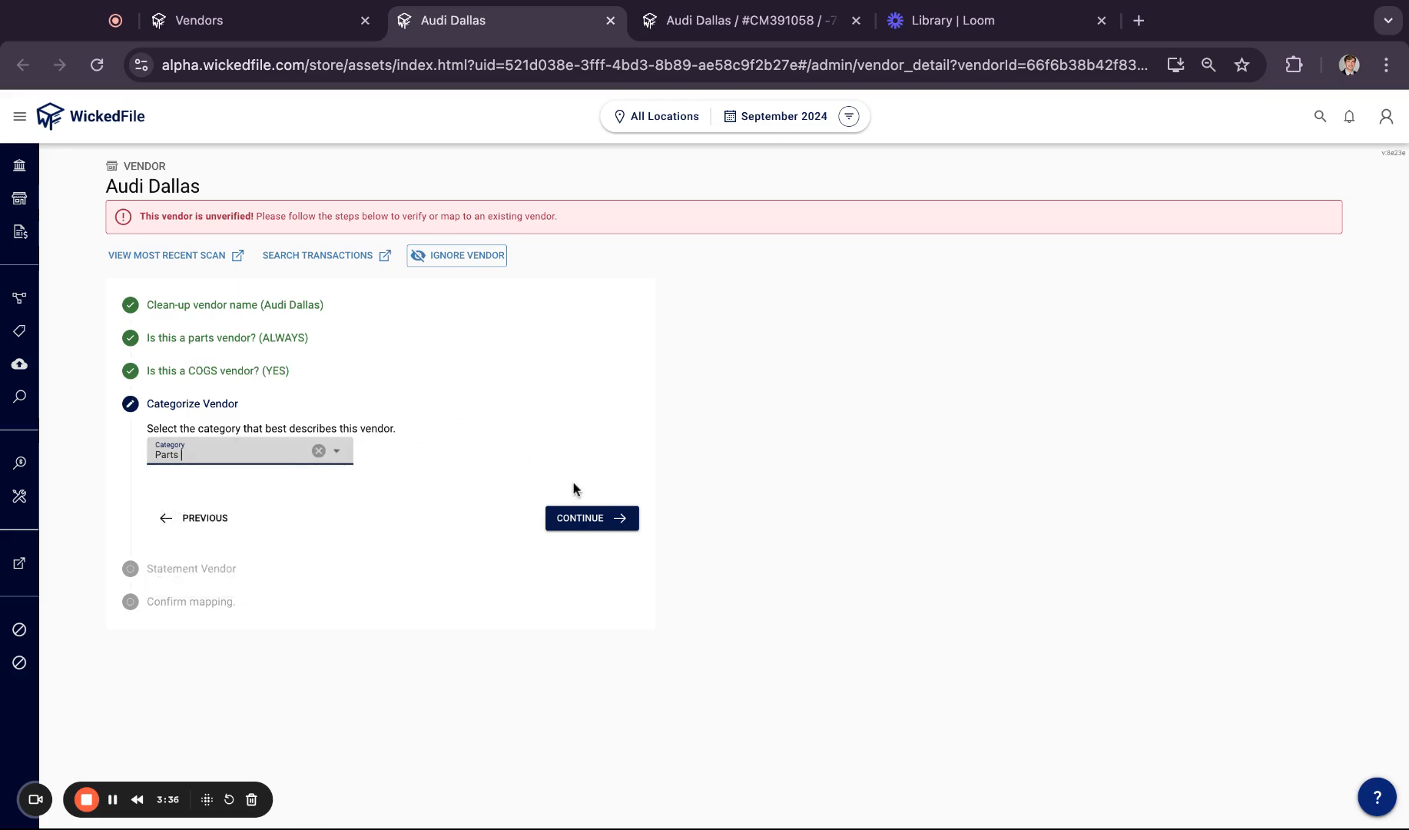
{"action": "left_click", "coordinate": [616, 528]}
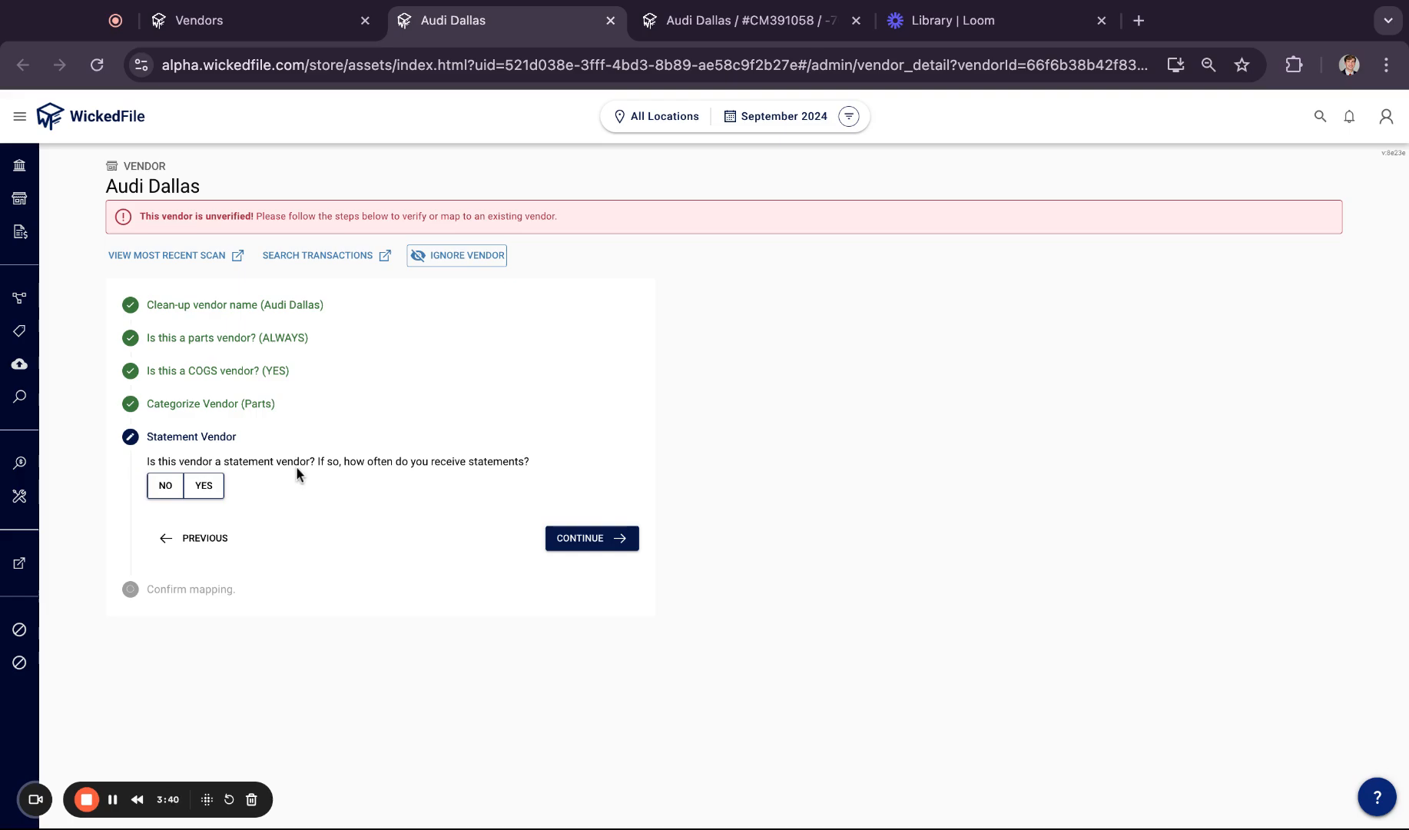
Mark Audi Dallas as not a statement vendor and submit the vendor verification with its mapping.
{"action": "left_click", "coordinate": [208, 492]}
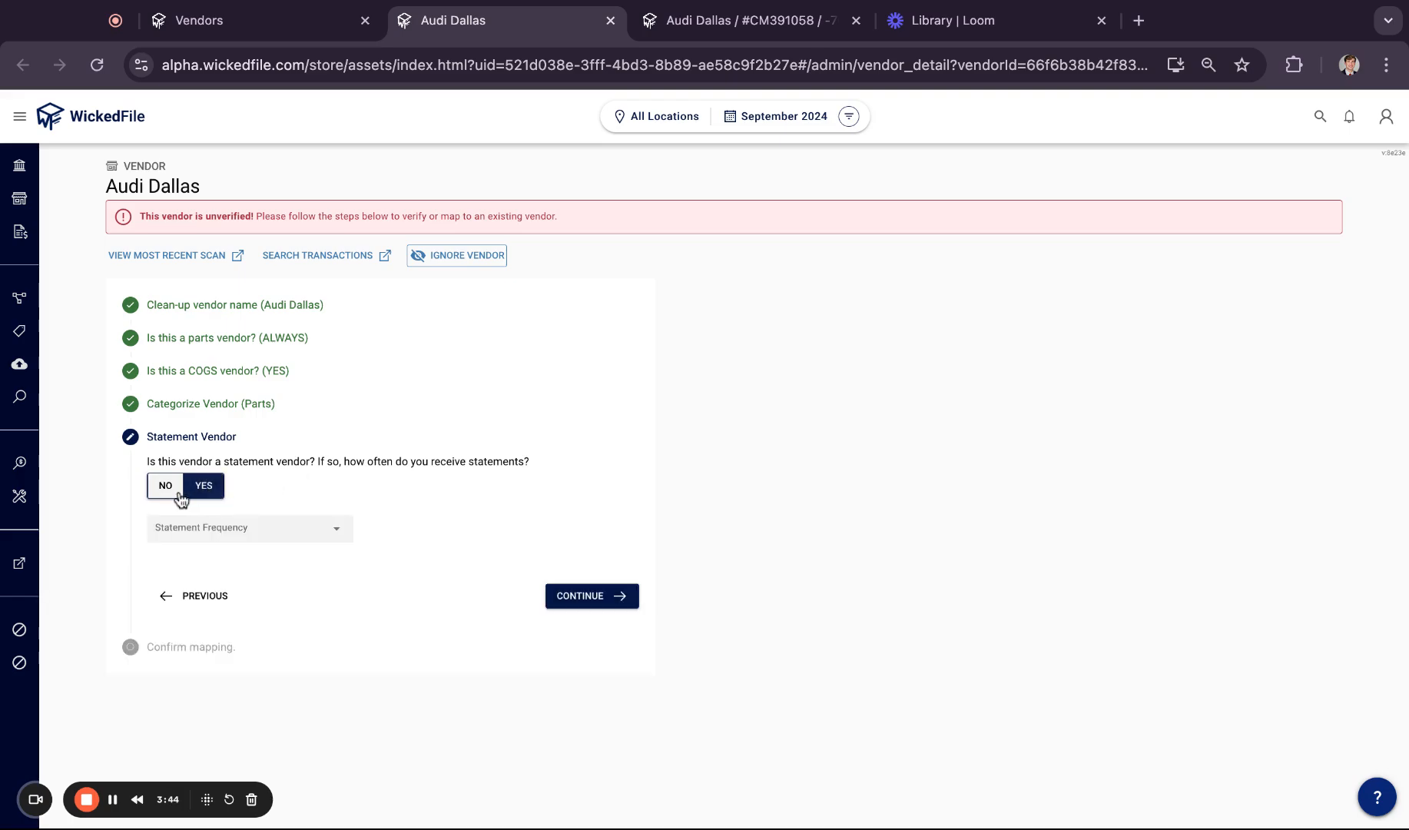
{"action": "left_click", "coordinate": [252, 535]}
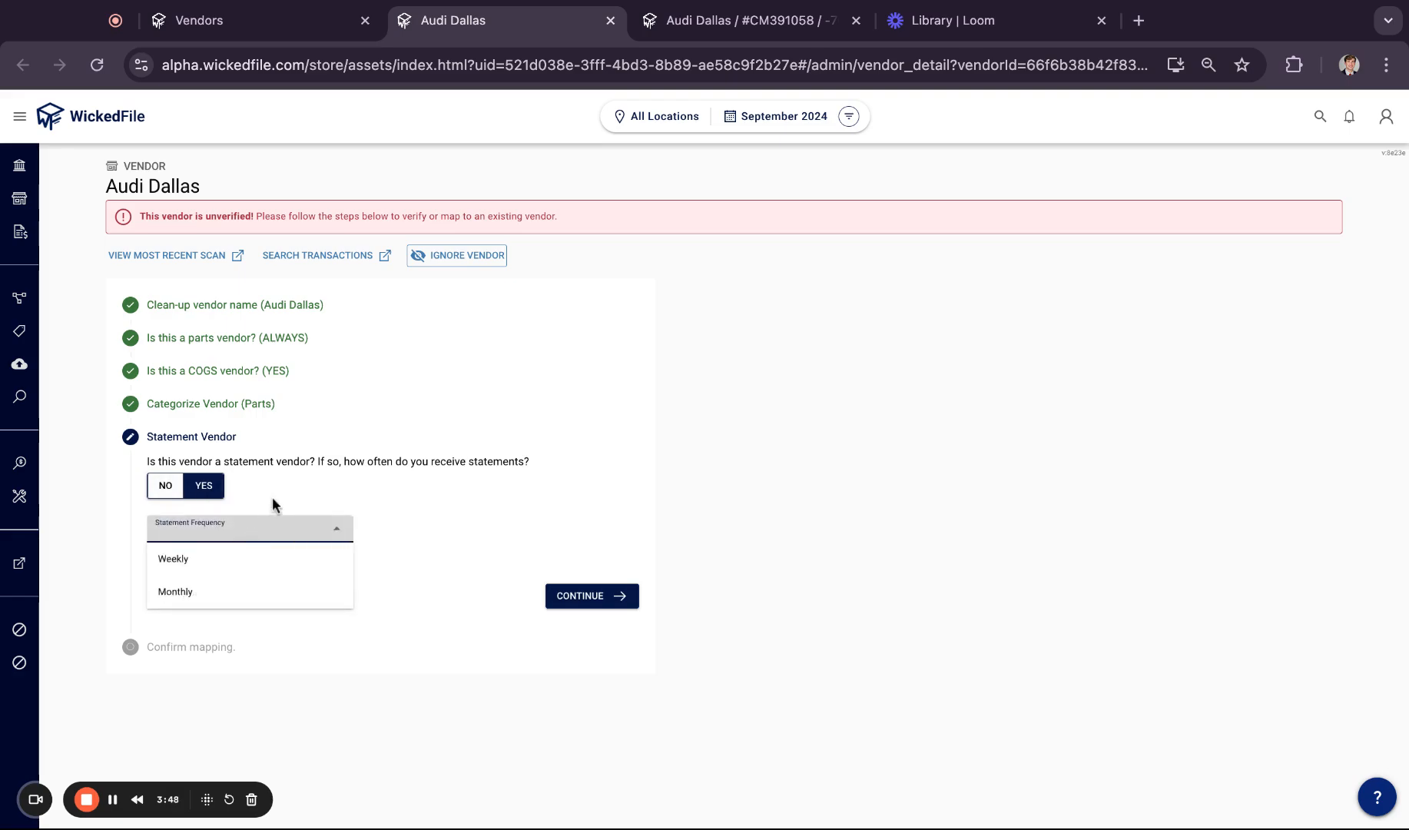
{"action": "left_click", "coordinate": [165, 485]}
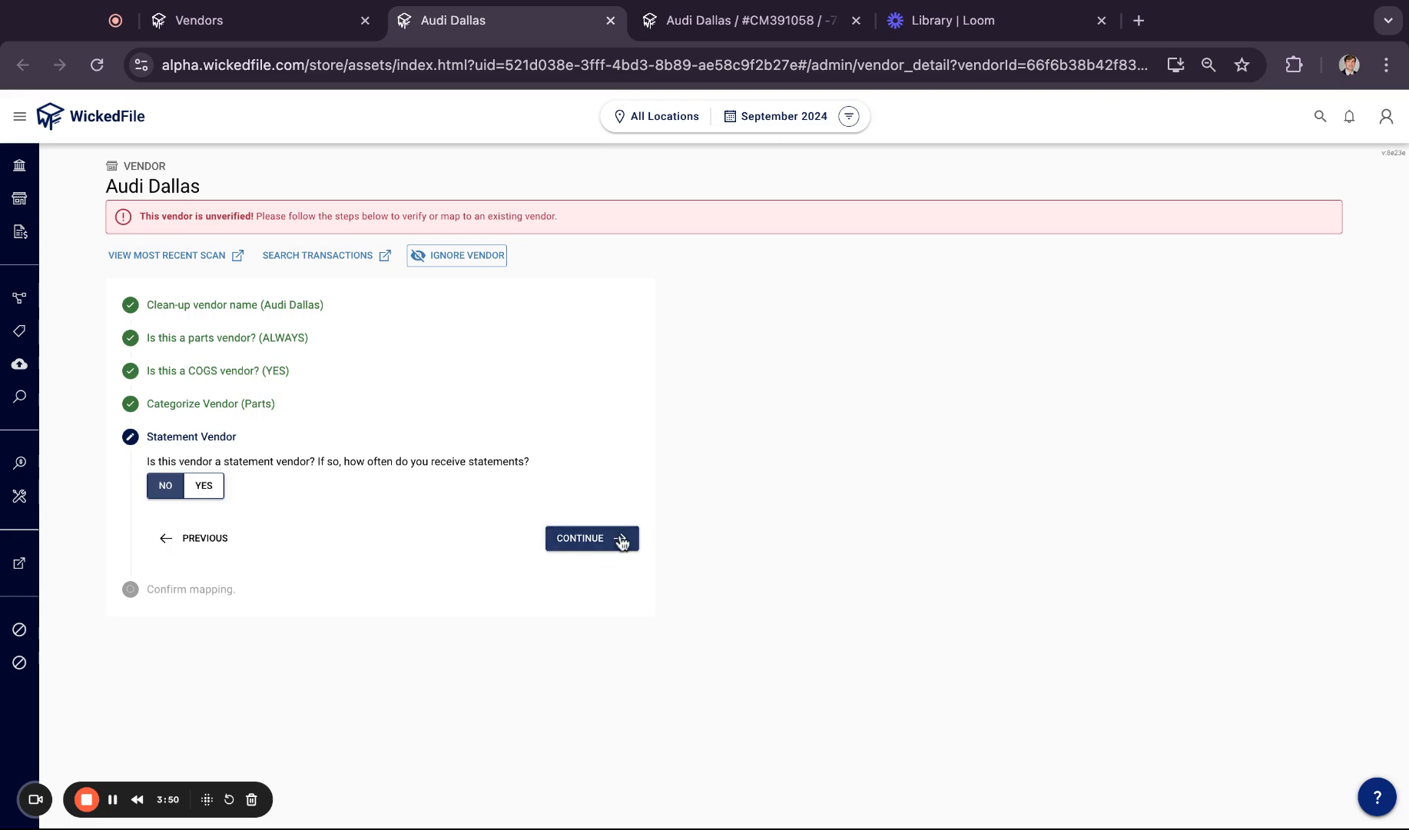
{"action": "left_click", "coordinate": [622, 540]}
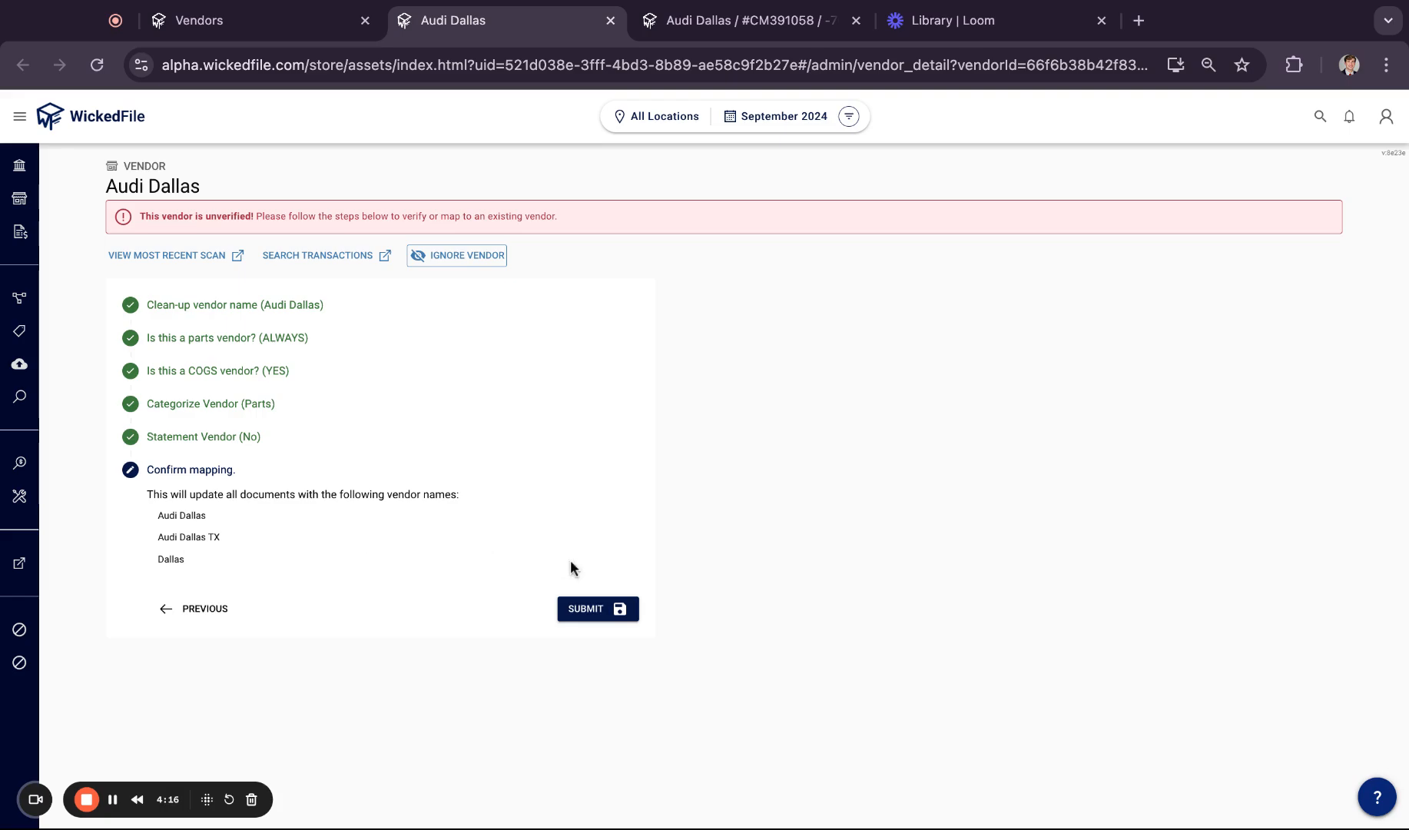
{"action": "left_click", "coordinate": [630, 621]}
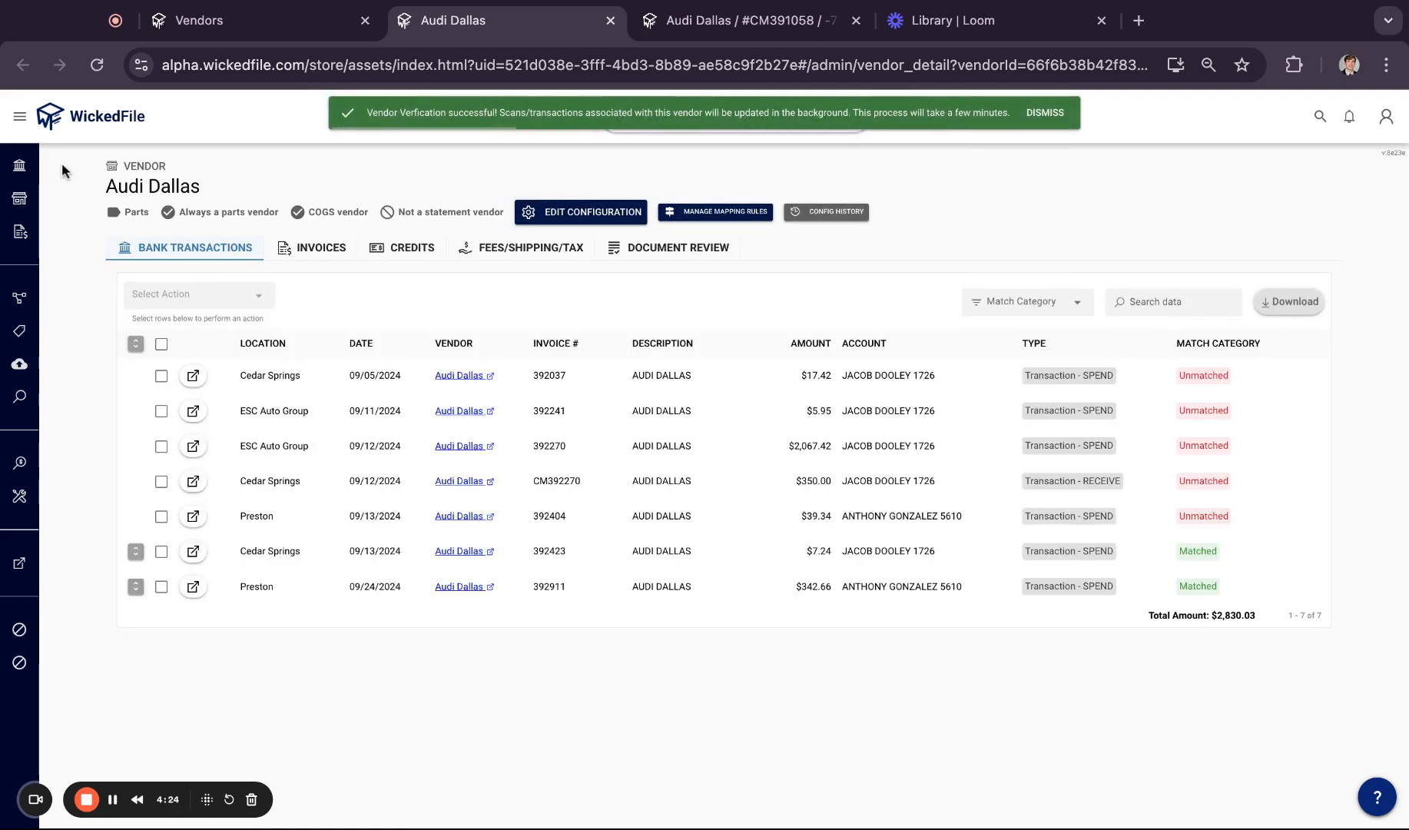
Return to vendor management and look through the list of all verified vendors.
{"action": "left_click", "coordinate": [26, 169]}
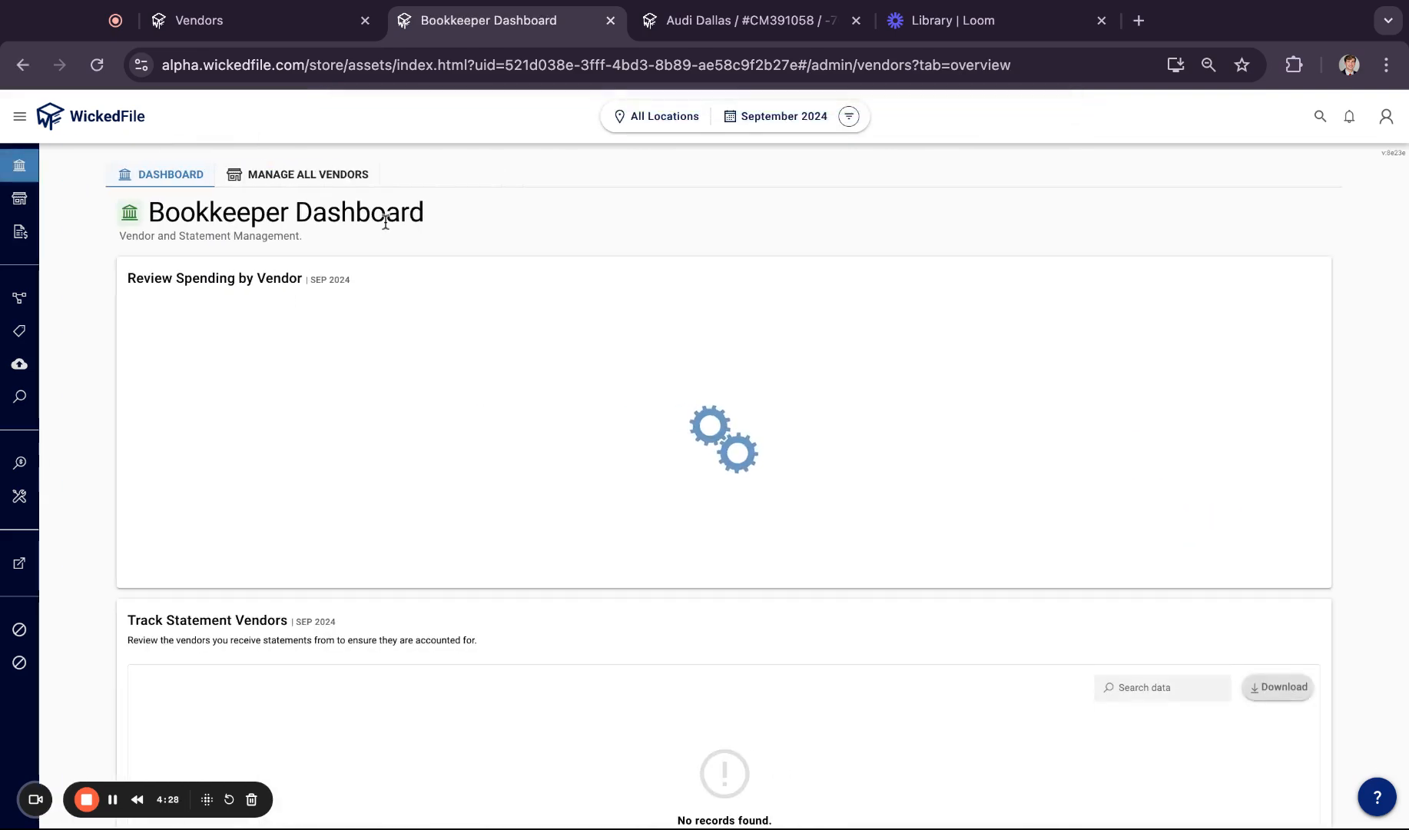
{"action": "left_click", "coordinate": [351, 175]}
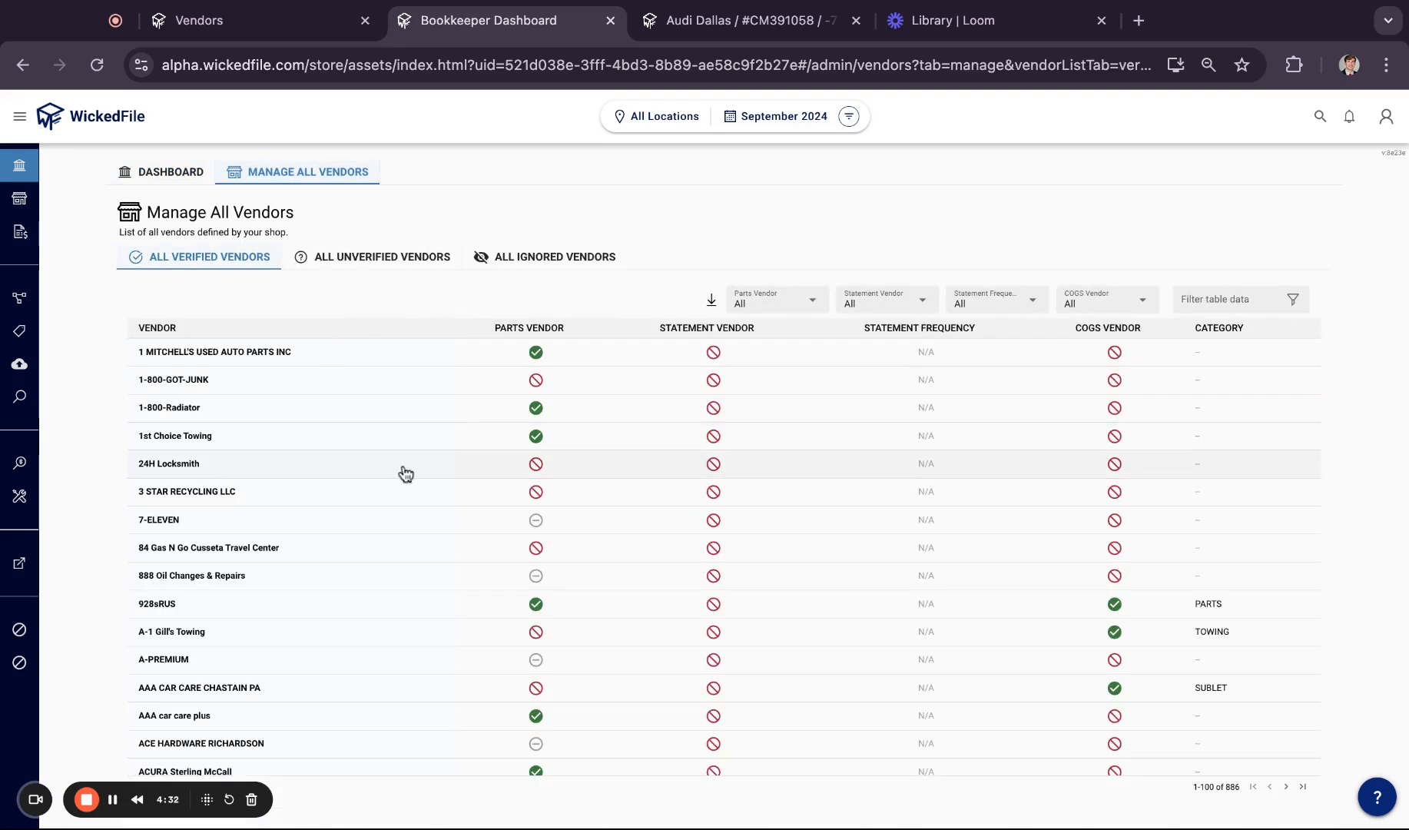
{"action": "scroll", "coordinate": [406, 473], "scroll_direction": "down", "scroll_amount": 5}
{"action": "scroll", "coordinate": [405, 473], "scroll_direction": "down", "scroll_amount": 5}
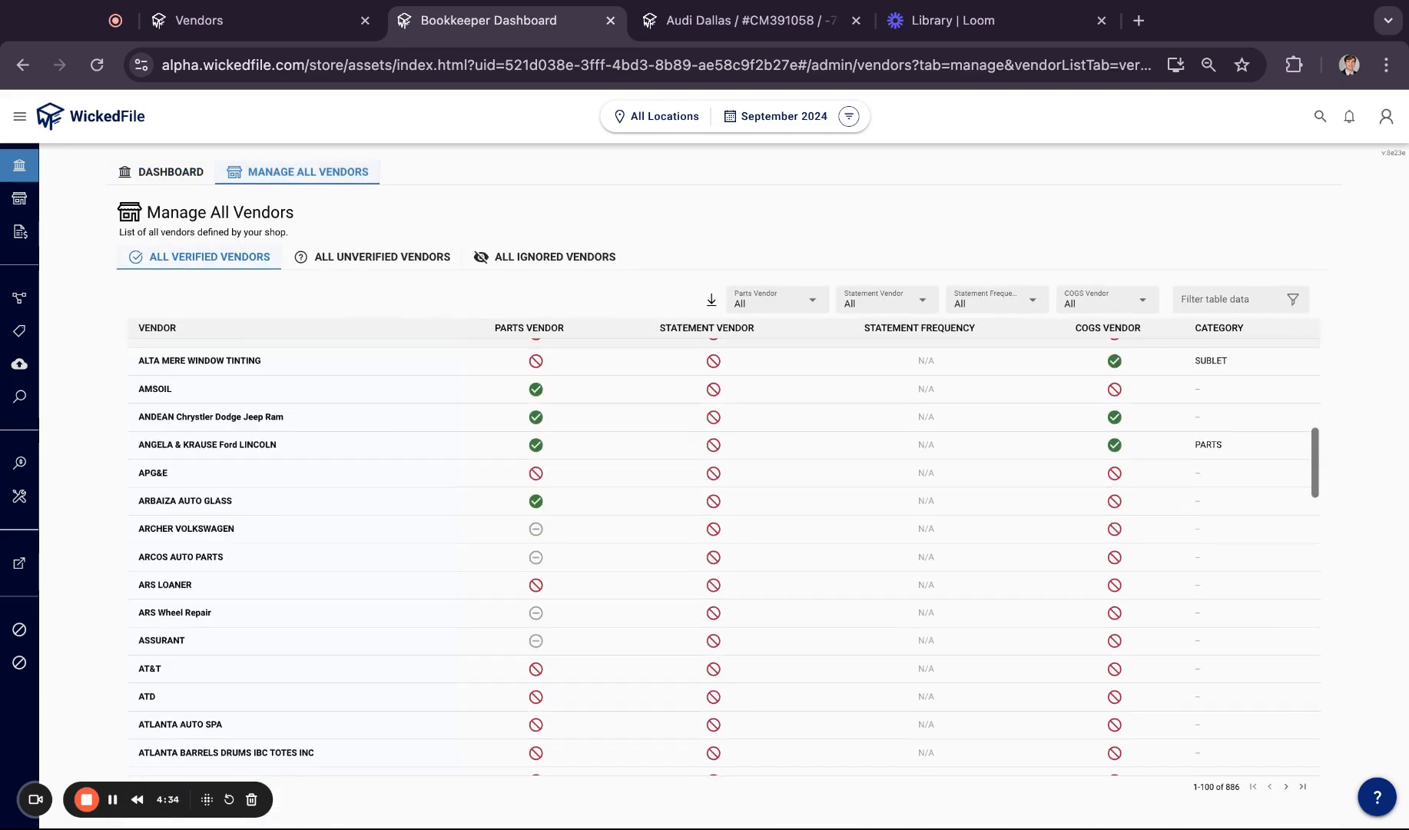
{"action": "scroll", "coordinate": [399, 511], "scroll_direction": "down", "scroll_amount": 3}
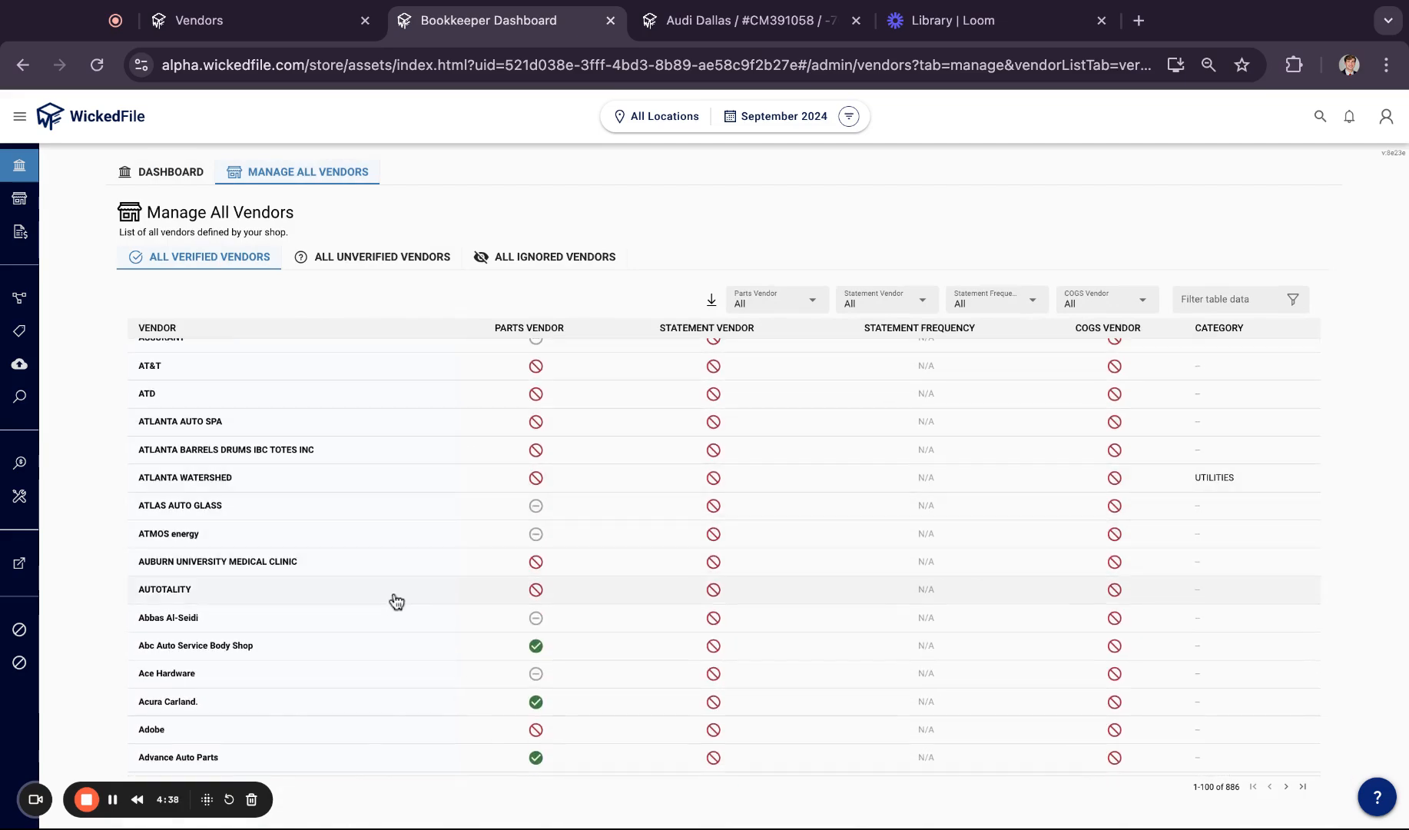
Review the remaining unverified vendors, view the Audi huth in Engineering record, and return to the list.
{"action": "left_click", "coordinate": [368, 258]}
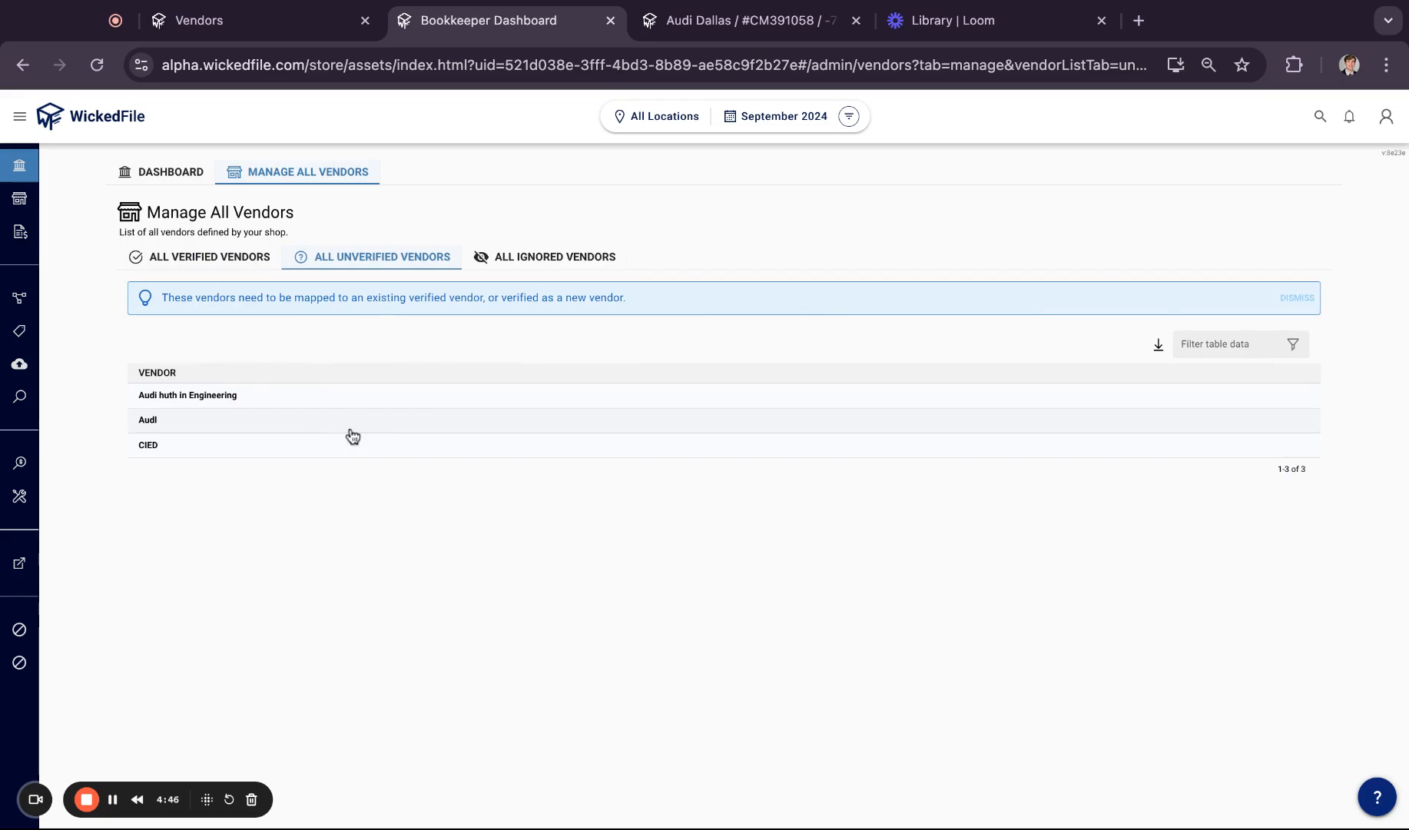
{"action": "left_click", "coordinate": [387, 407]}
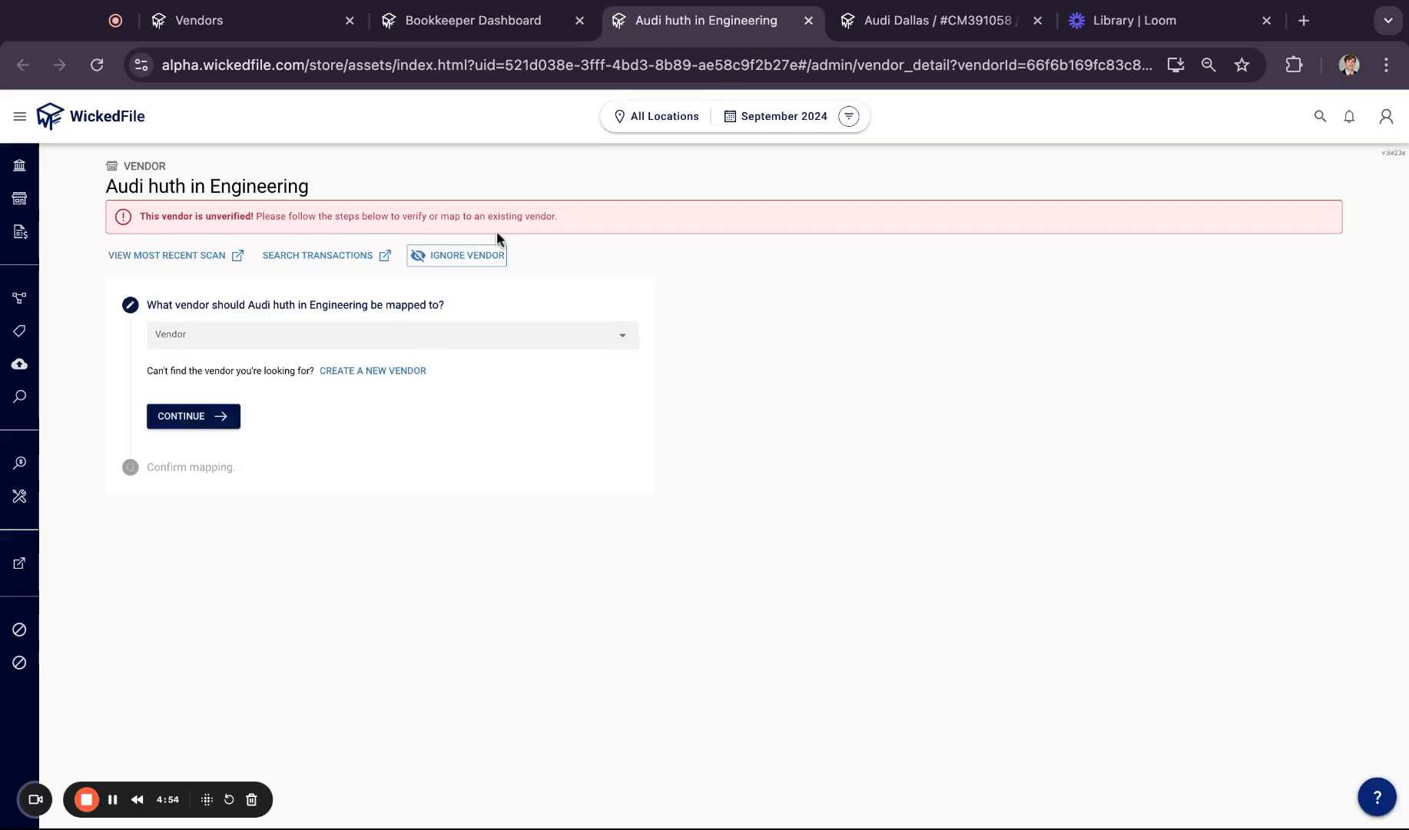
{"action": "left_click", "coordinate": [528, 38]}
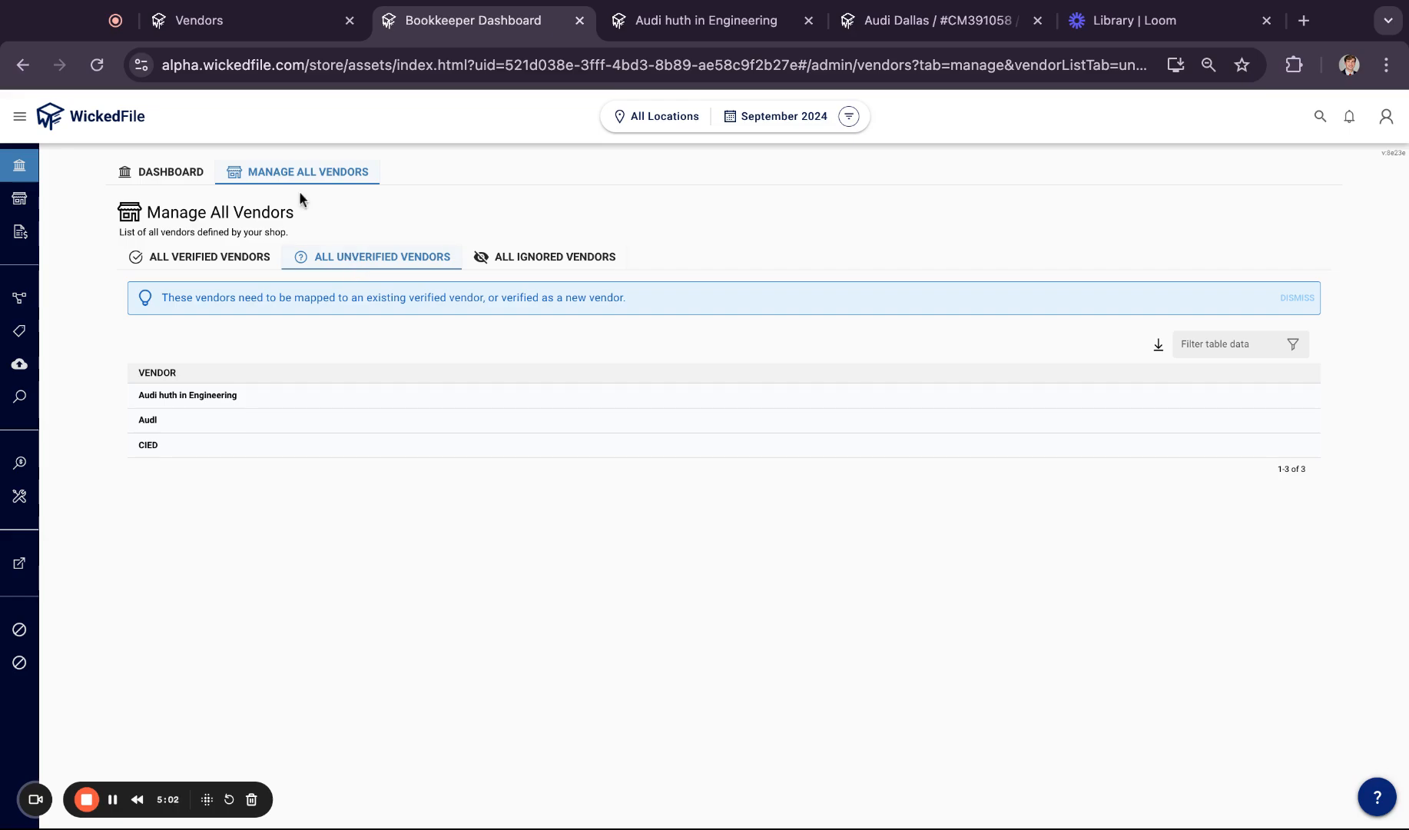
Return to the Bookkeeper Dashboard and display the unverified vendors under Review Alerts for September 2024.
{"action": "left_click", "coordinate": [192, 173]}
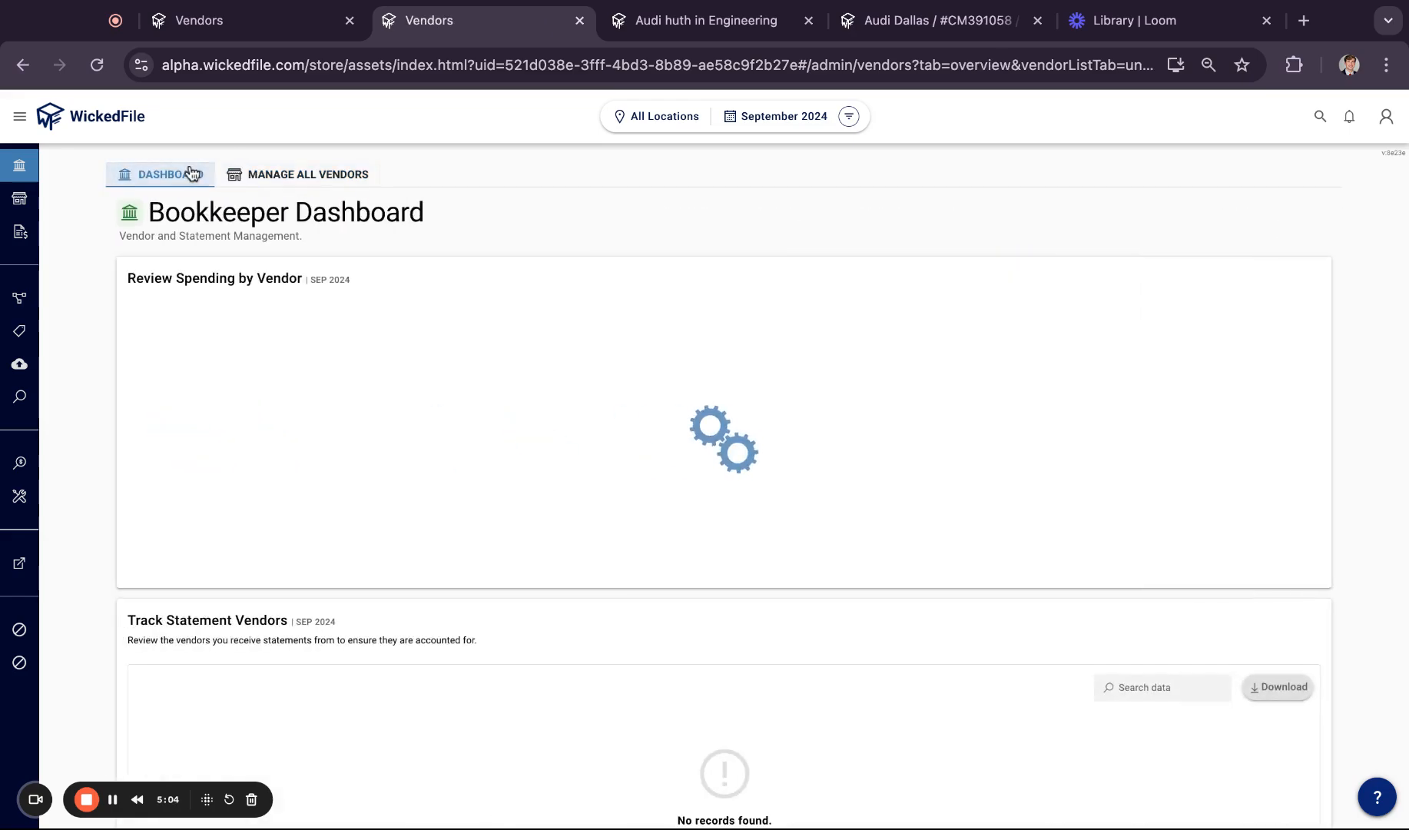
{"action": "scroll", "coordinate": [434, 335], "scroll_direction": "down", "scroll_amount": 1}
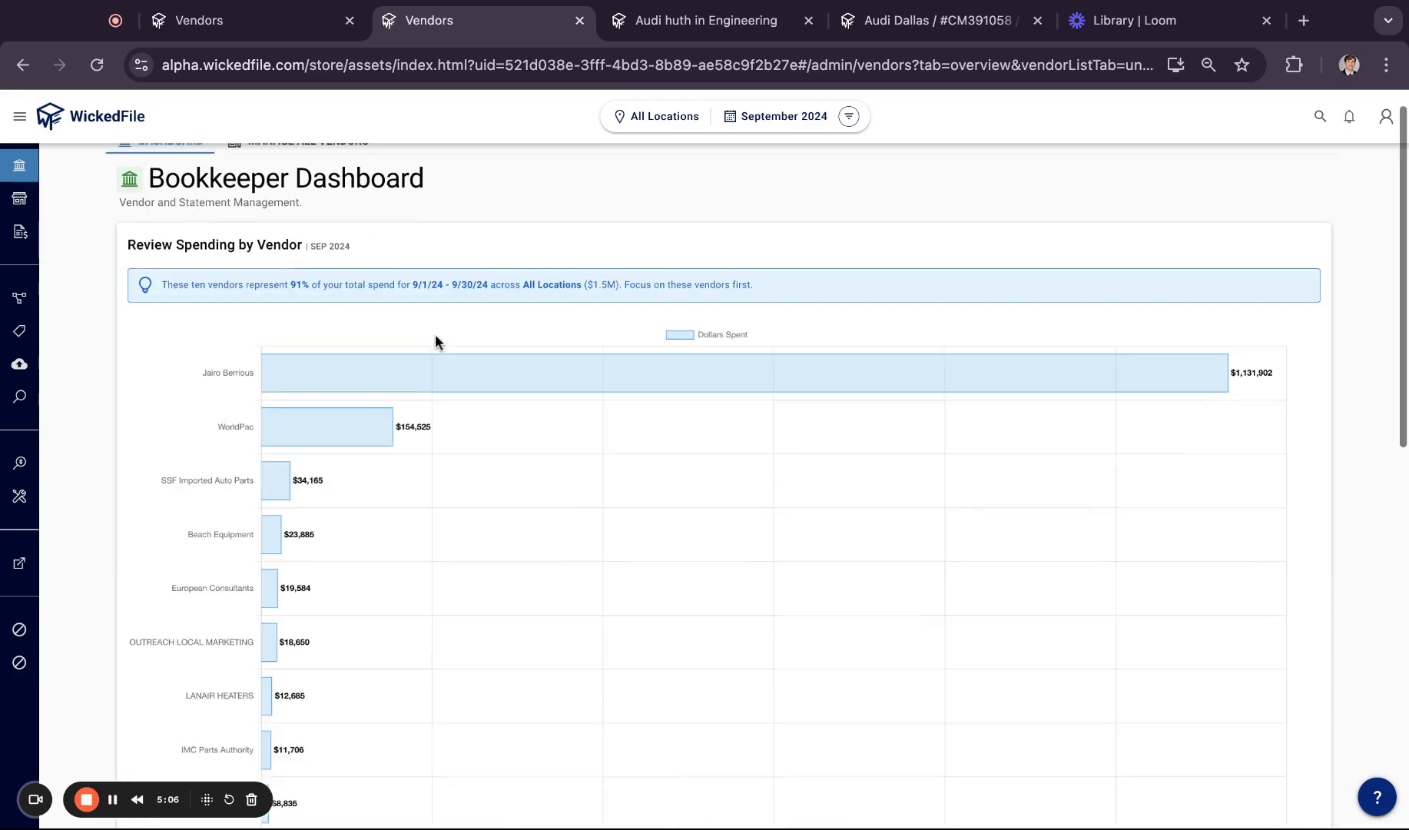
{"action": "scroll", "coordinate": [593, 475], "scroll_direction": "down", "scroll_amount": 6}
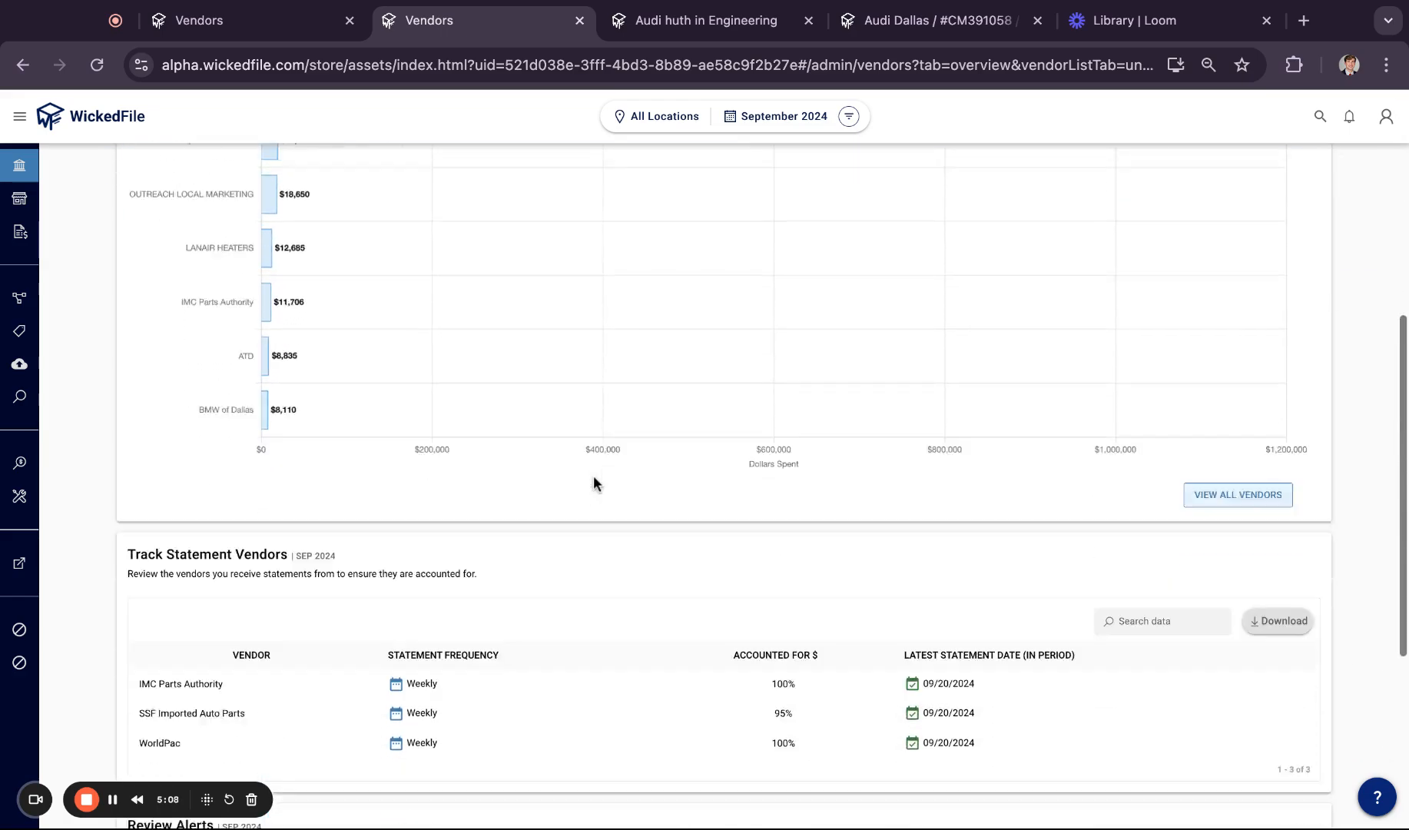
{"action": "scroll", "coordinate": [593, 476], "scroll_direction": "down", "scroll_amount": 5}
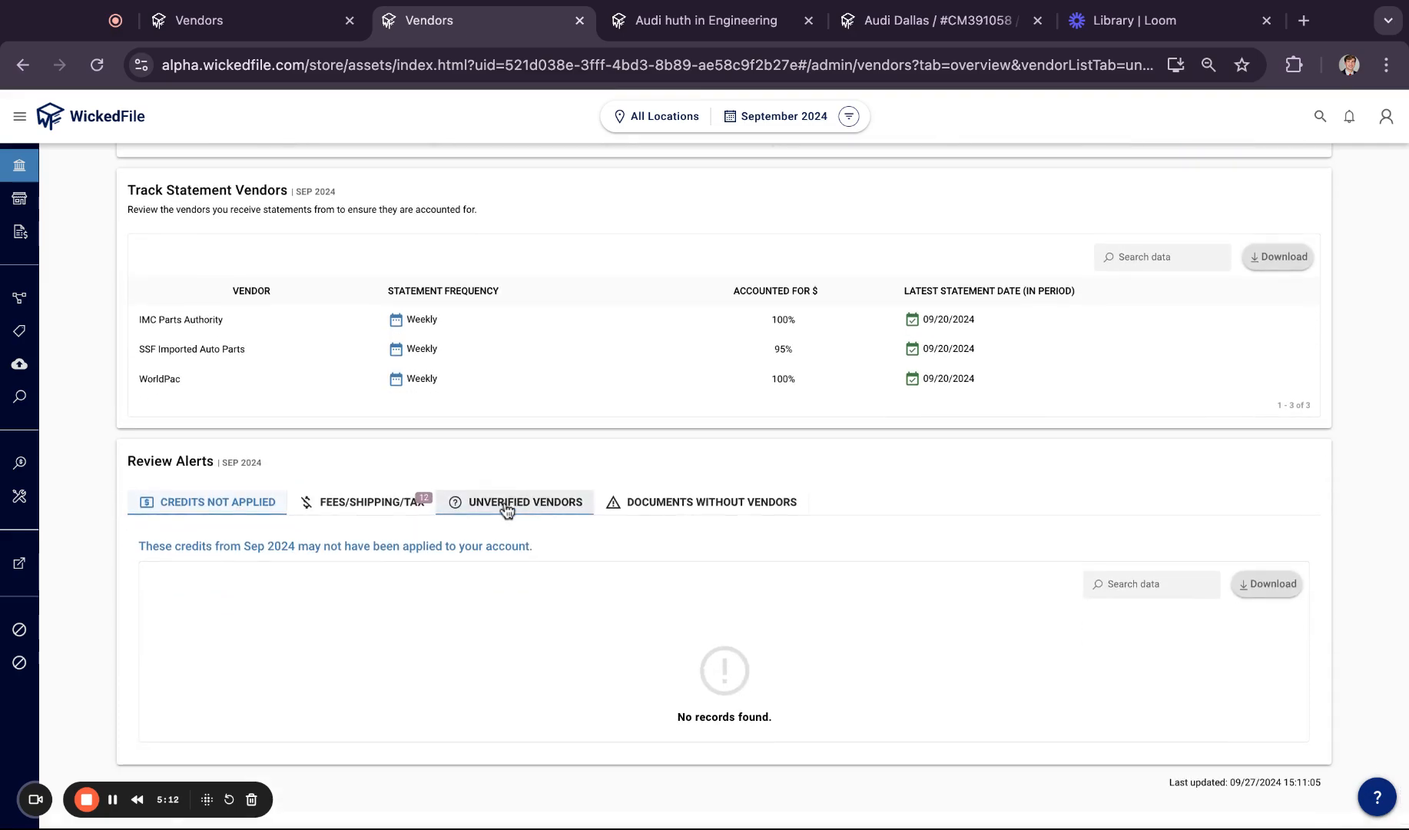
{"action": "left_click", "coordinate": [515, 501]}
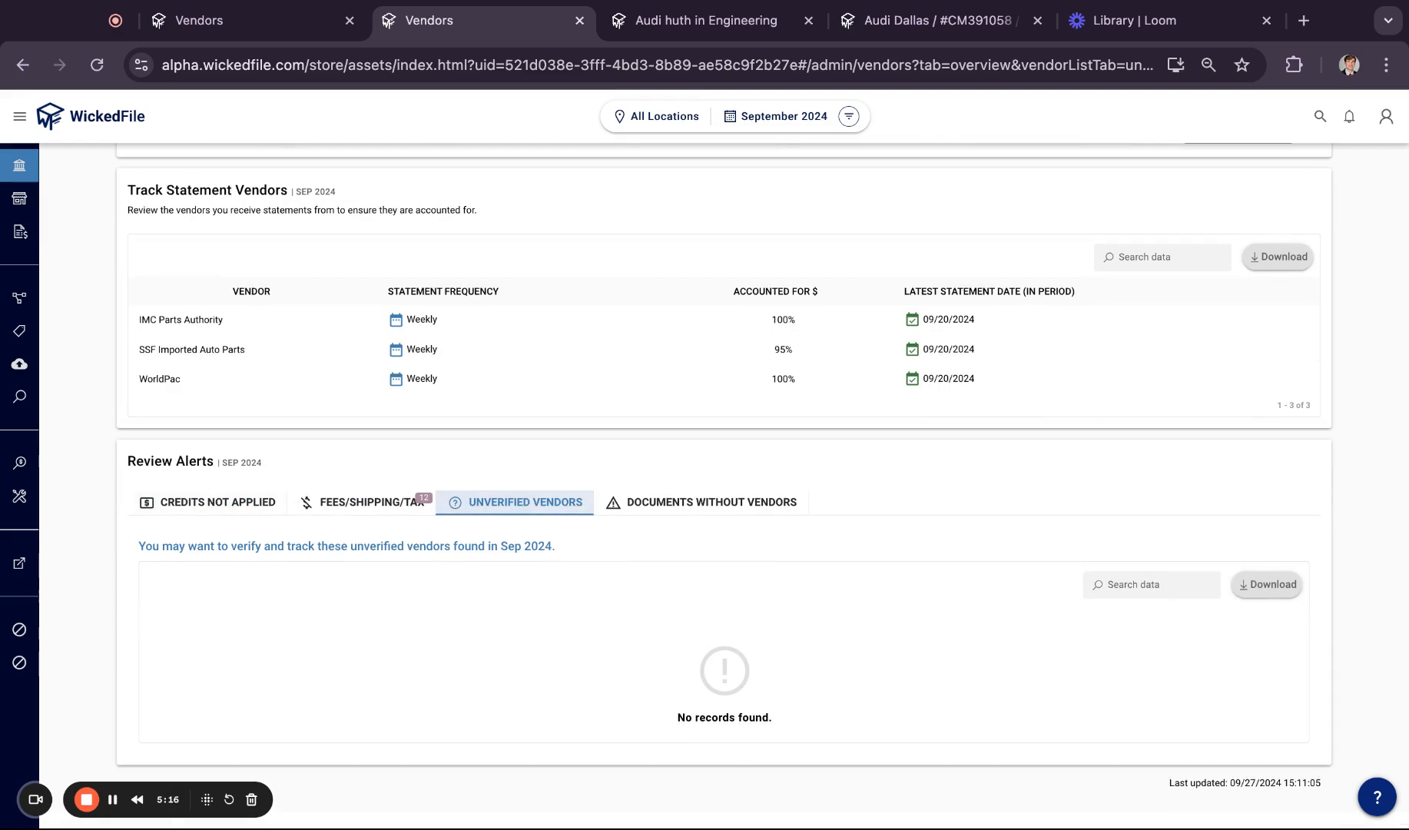
Examine the dashboard's vendor spending chart, statement vendor tracking, and the September 2024 unverified vendor alerts.
{"action": "scroll", "coordinate": [515, 553], "scroll_direction": "up", "scroll_amount": 3}
{"action": "scroll", "coordinate": [324, 270], "scroll_direction": "up", "scroll_amount": 10}
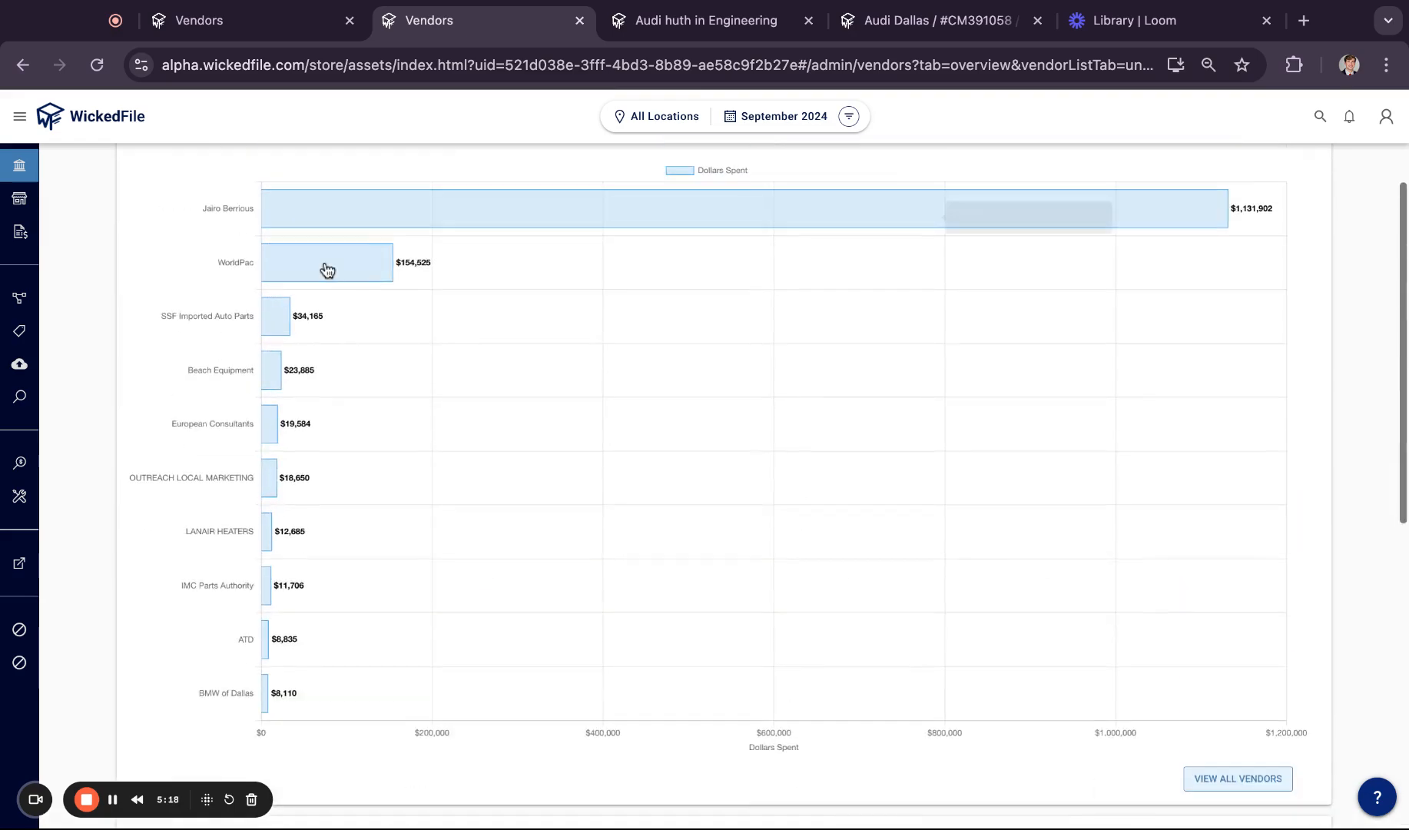
{"action": "scroll", "coordinate": [361, 308], "scroll_direction": "down", "scroll_amount": 10}
{"action": "scroll", "coordinate": [531, 567], "scroll_direction": "down", "scroll_amount": 3}
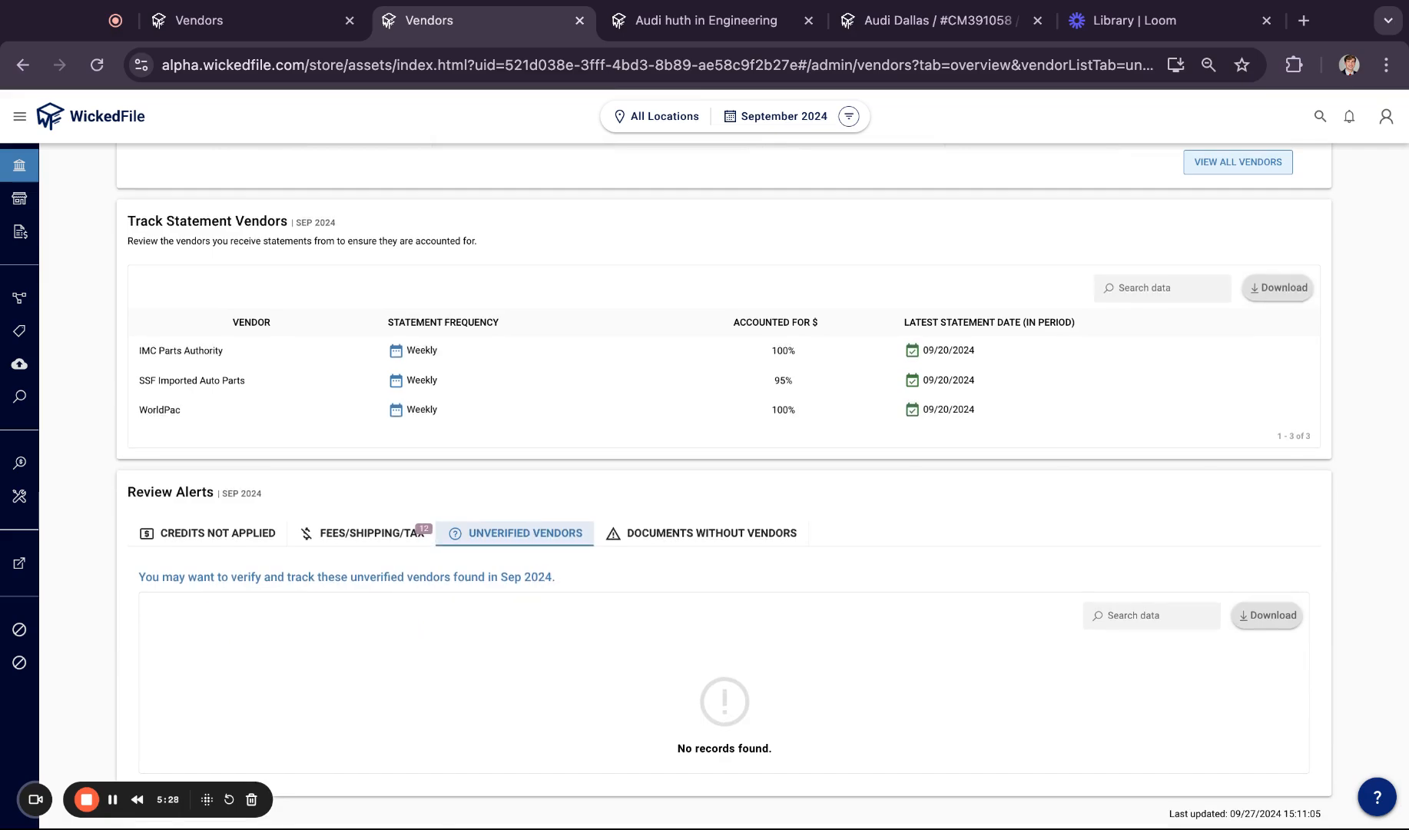
{"action": "scroll", "coordinate": [463, 311], "scroll_direction": "up", "scroll_amount": 10}
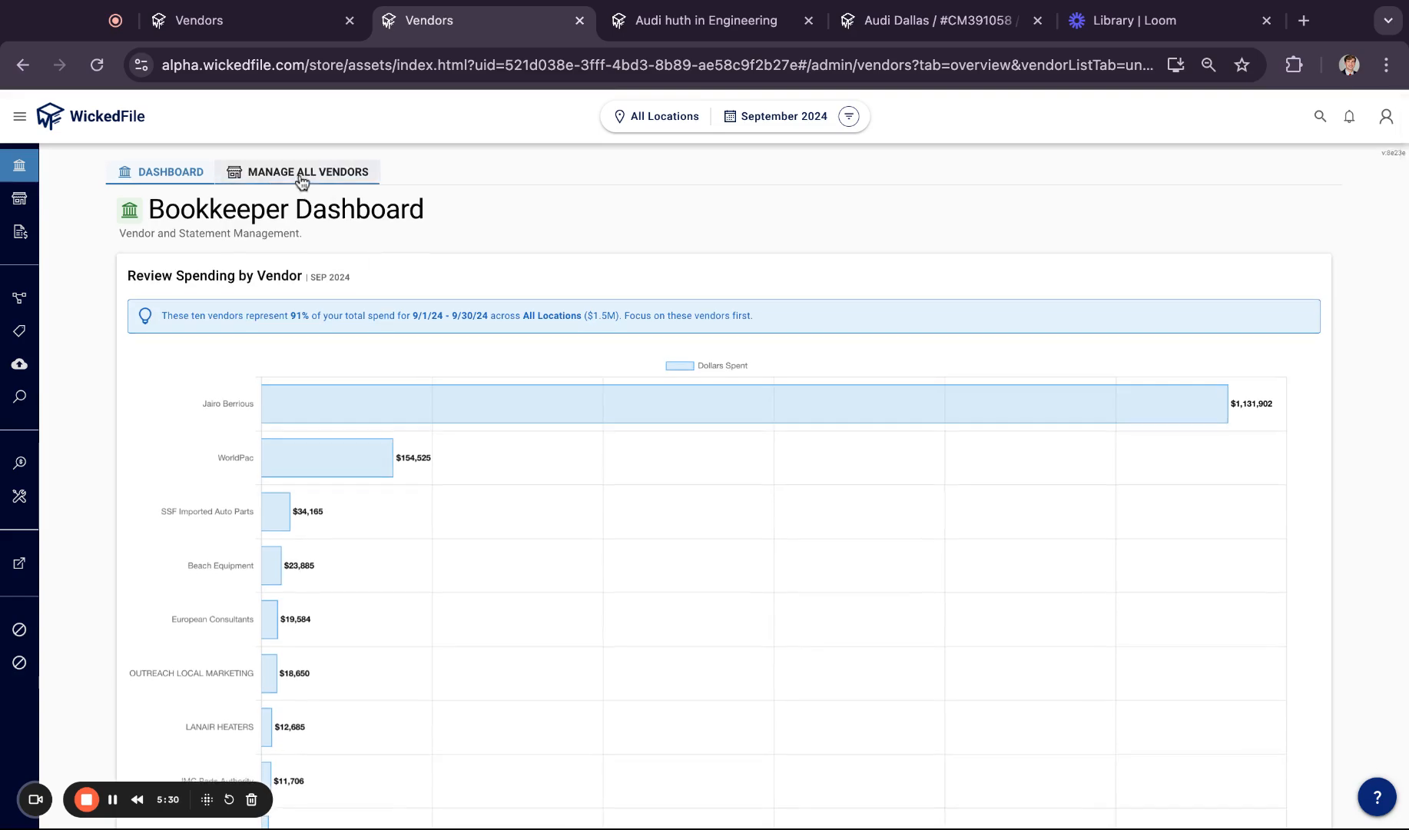
{"action": "scroll", "coordinate": [466, 422], "scroll_direction": "down", "scroll_amount": 10}
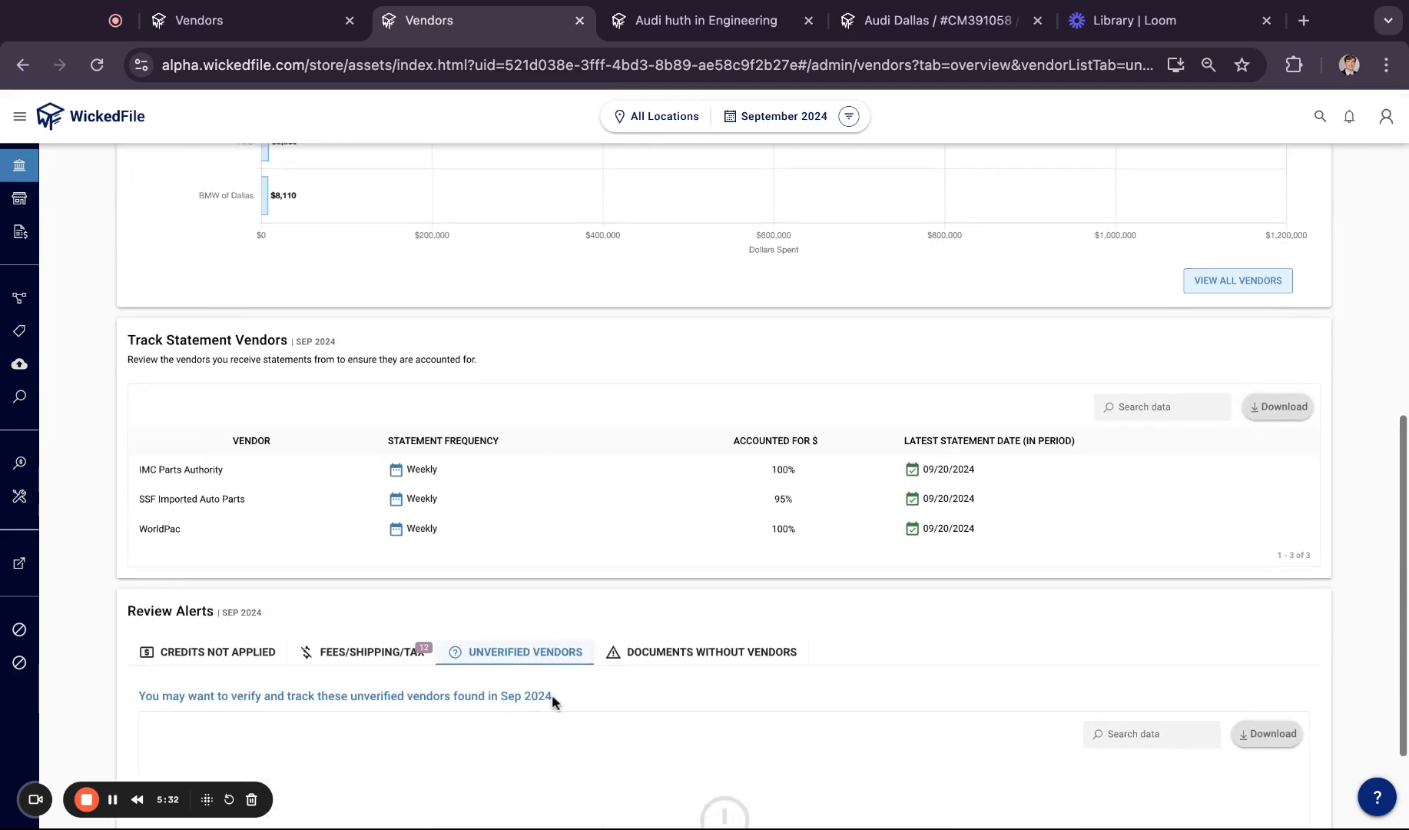
{"action": "scroll", "coordinate": [470, 627], "scroll_direction": "down", "scroll_amount": 1}
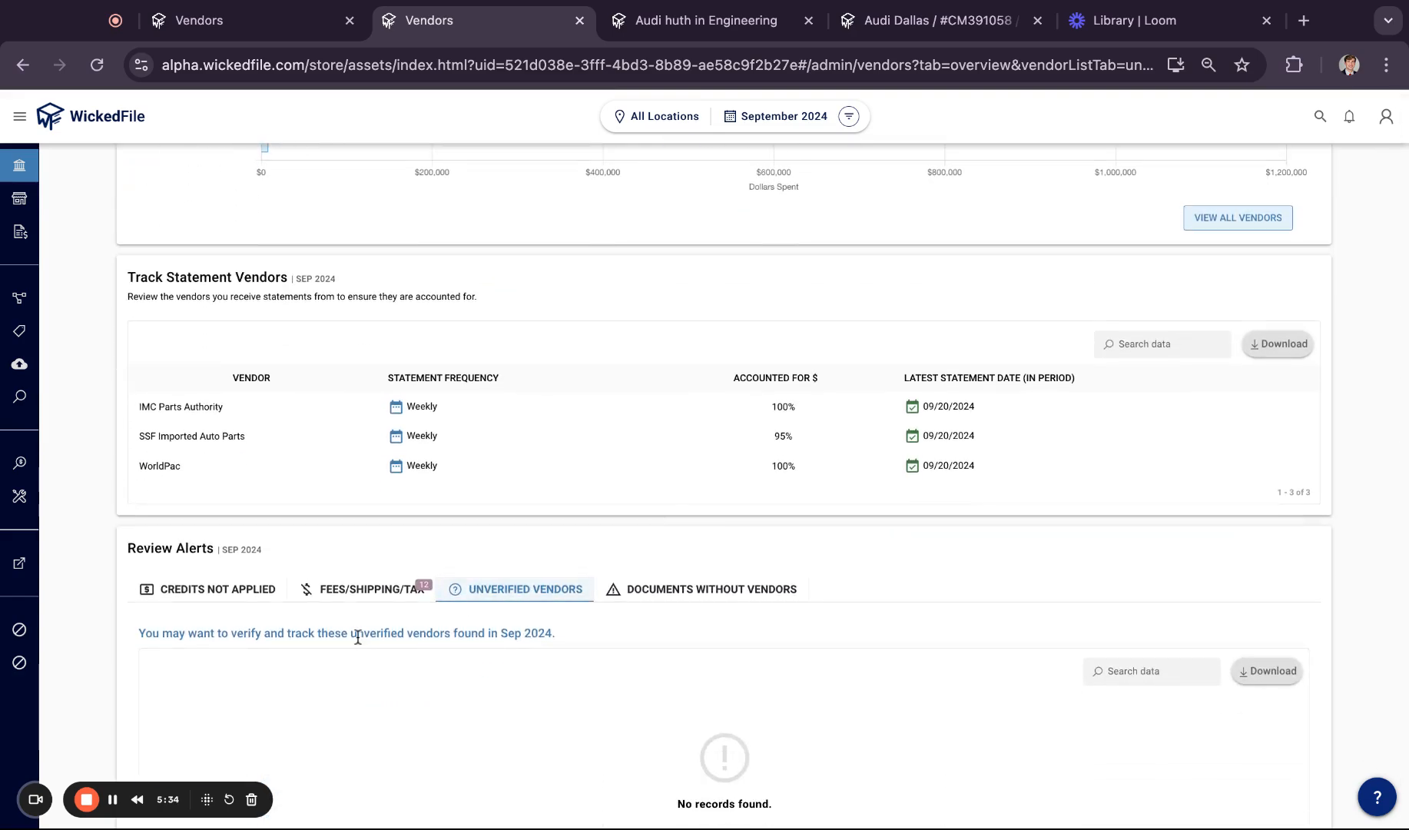
{"action": "left_click_drag", "start_coordinate": [304, 632], "coordinate": [556, 633]}
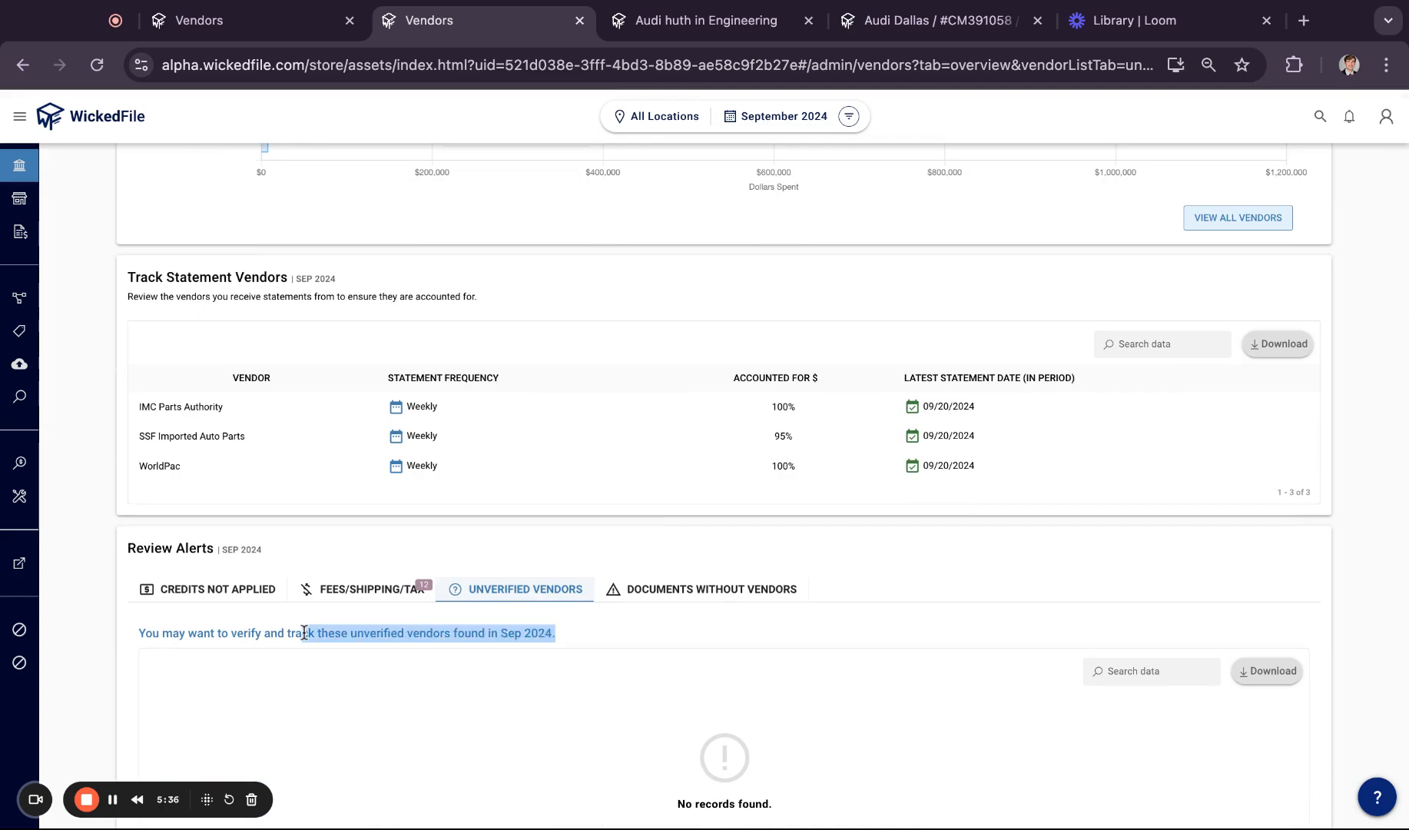
{"action": "left_click", "coordinate": [521, 630]}
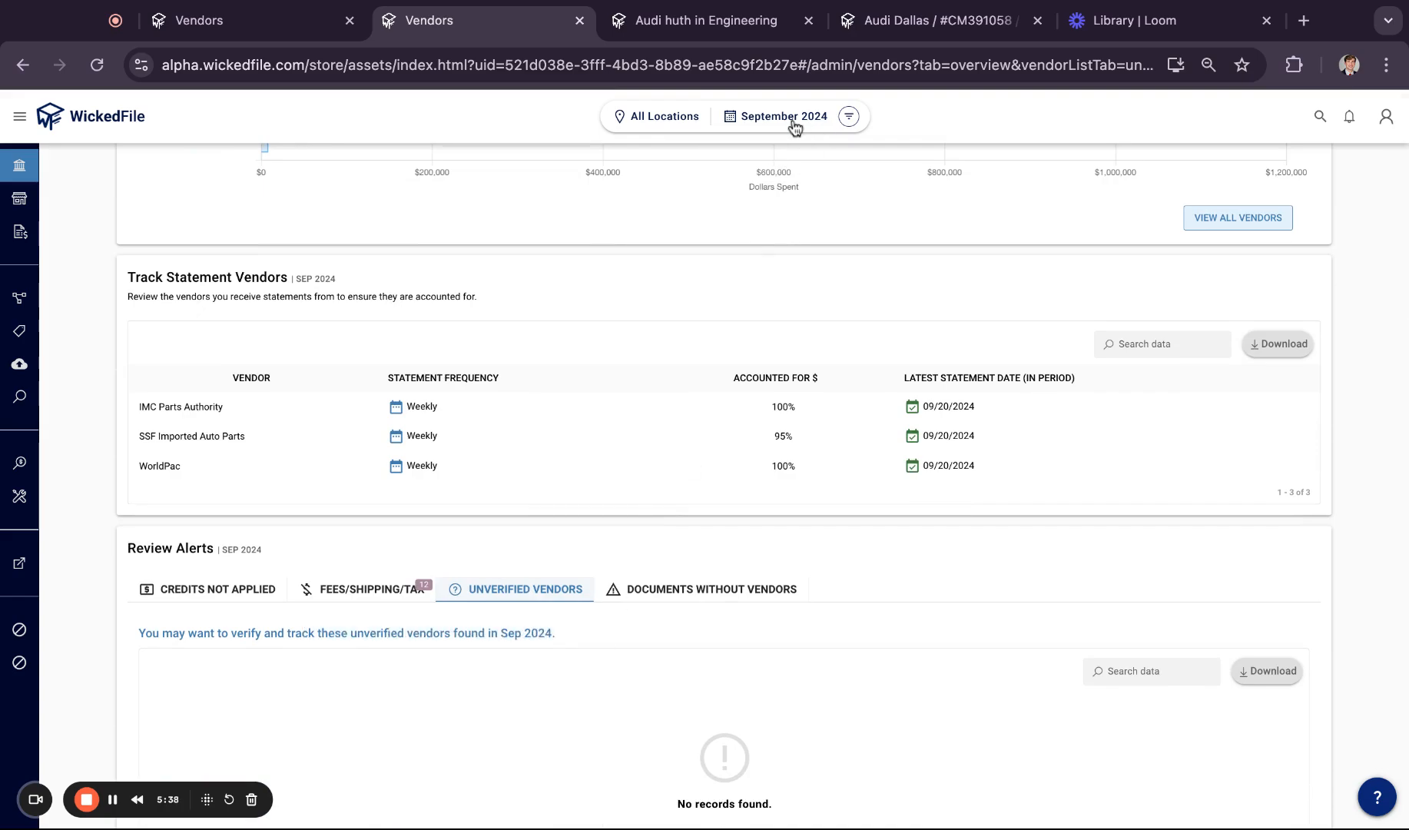
{"action": "scroll", "coordinate": [839, 136], "scroll_direction": "down", "scroll_amount": 1}
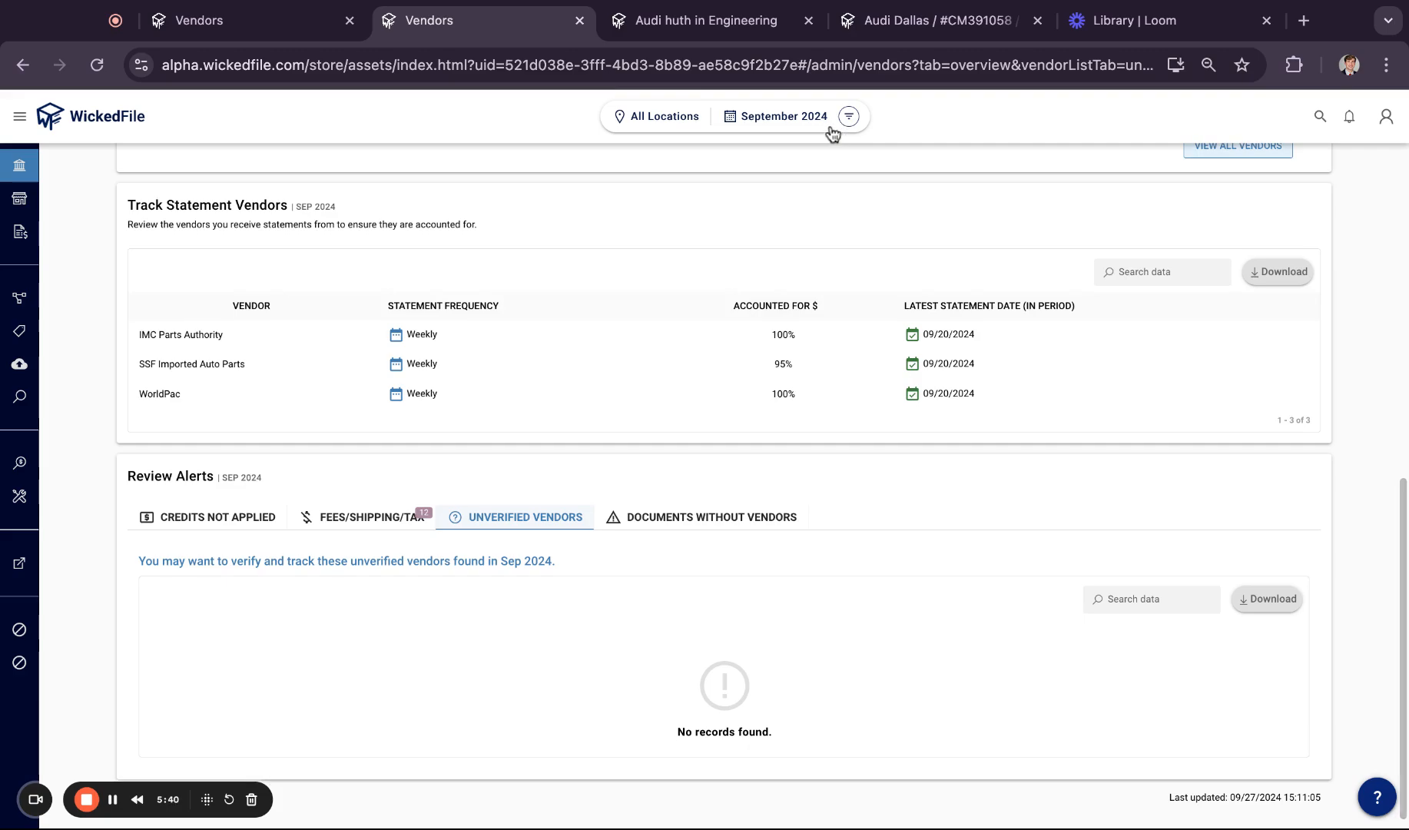
{"action": "scroll", "coordinate": [632, 536], "scroll_direction": "up", "scroll_amount": 5}
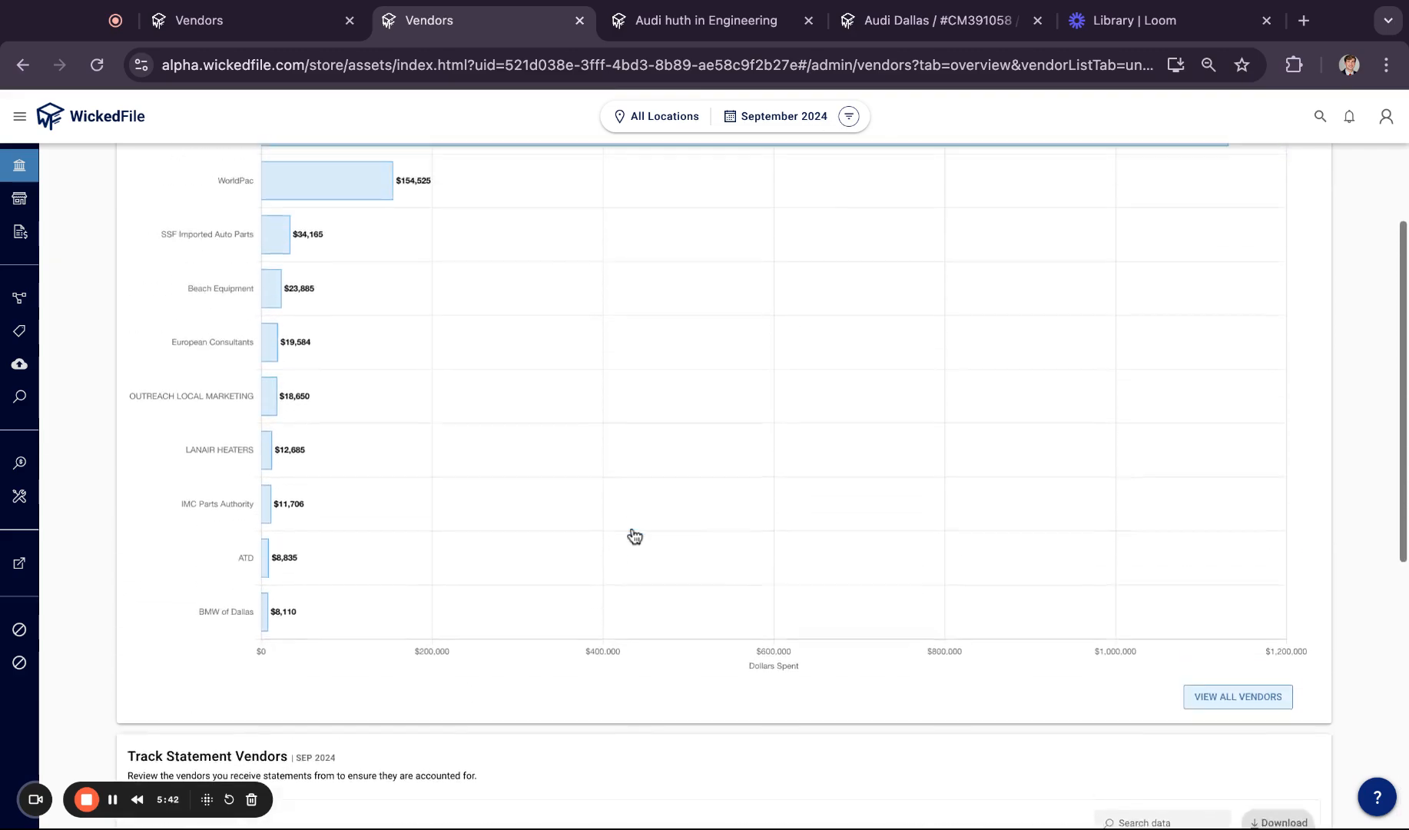
{"action": "scroll", "coordinate": [692, 641], "scroll_direction": "down", "scroll_amount": 5}
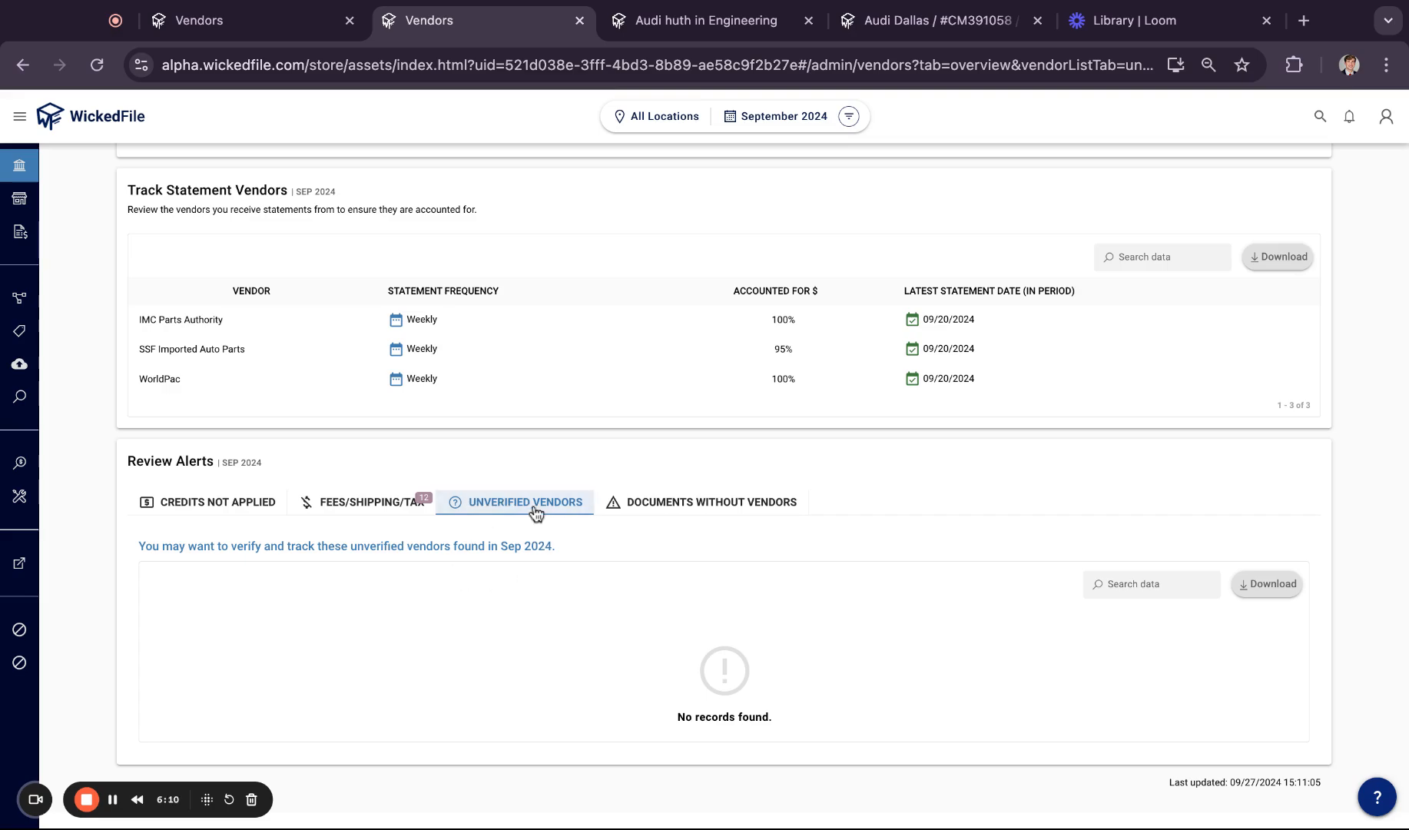
Look through all verified vendors in vendor management and open the Ames Collision Center record.
{"action": "scroll", "coordinate": [535, 511], "scroll_direction": "up", "scroll_amount": 10}
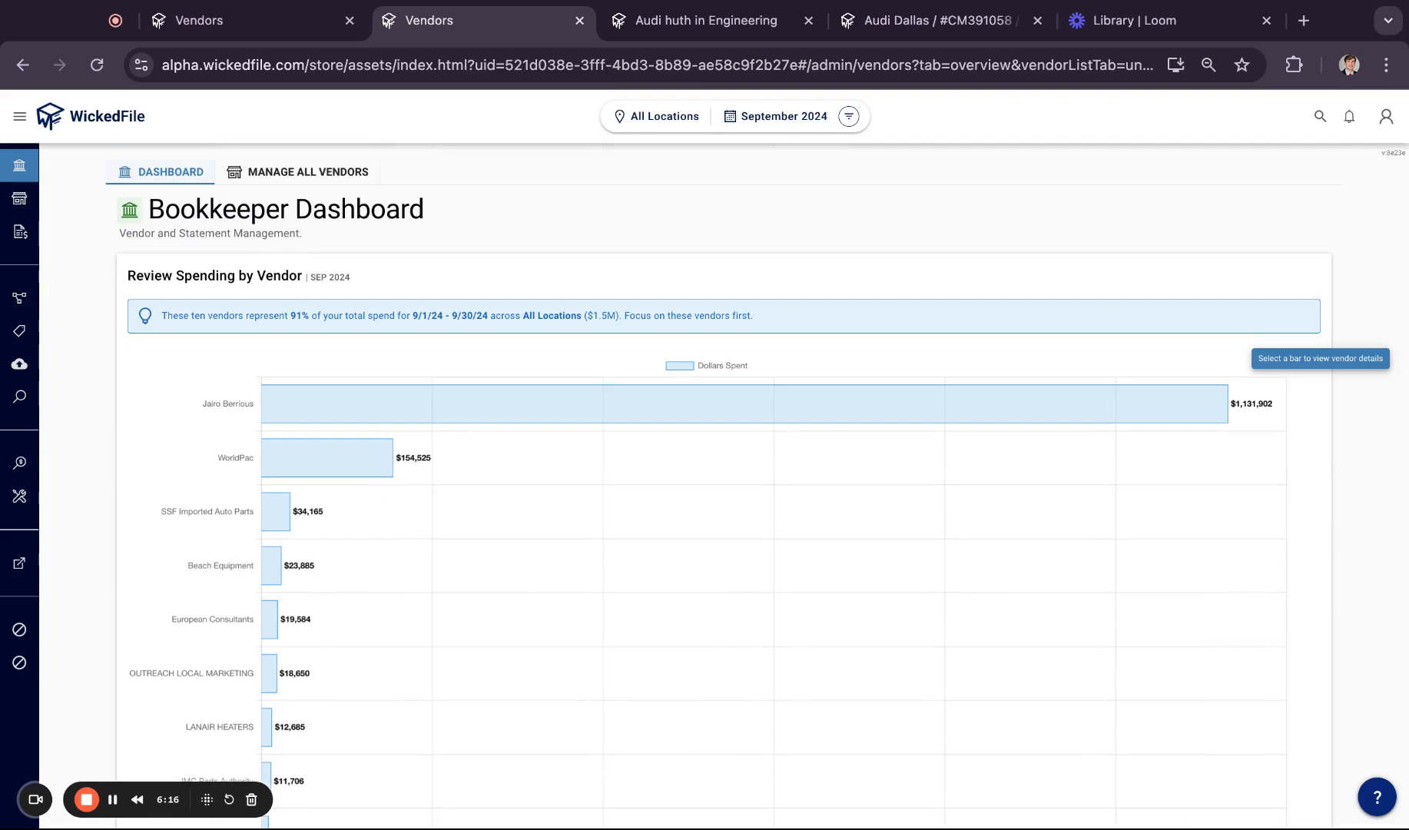
{"action": "left_click", "coordinate": [324, 174]}
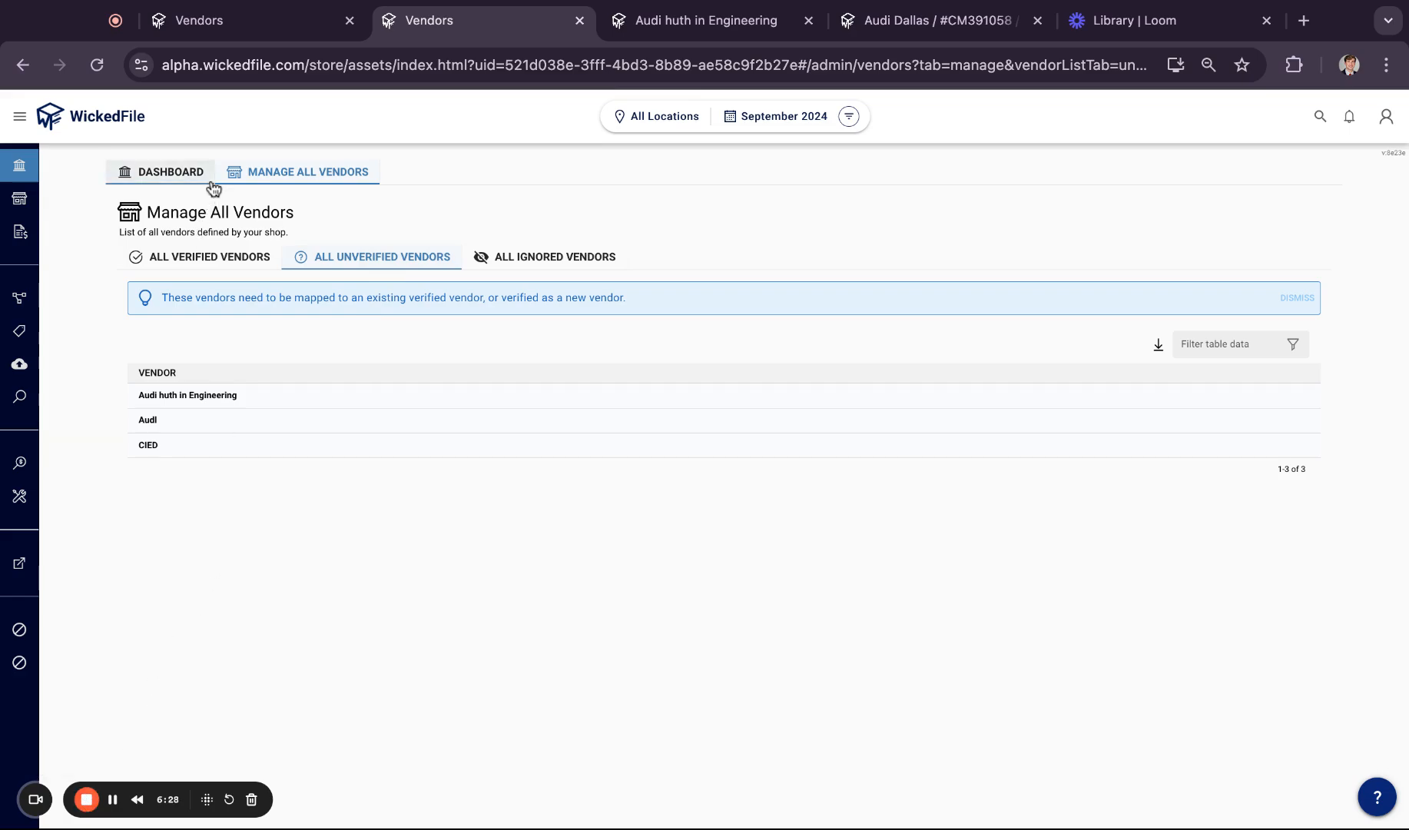
{"action": "left_click", "coordinate": [238, 260]}
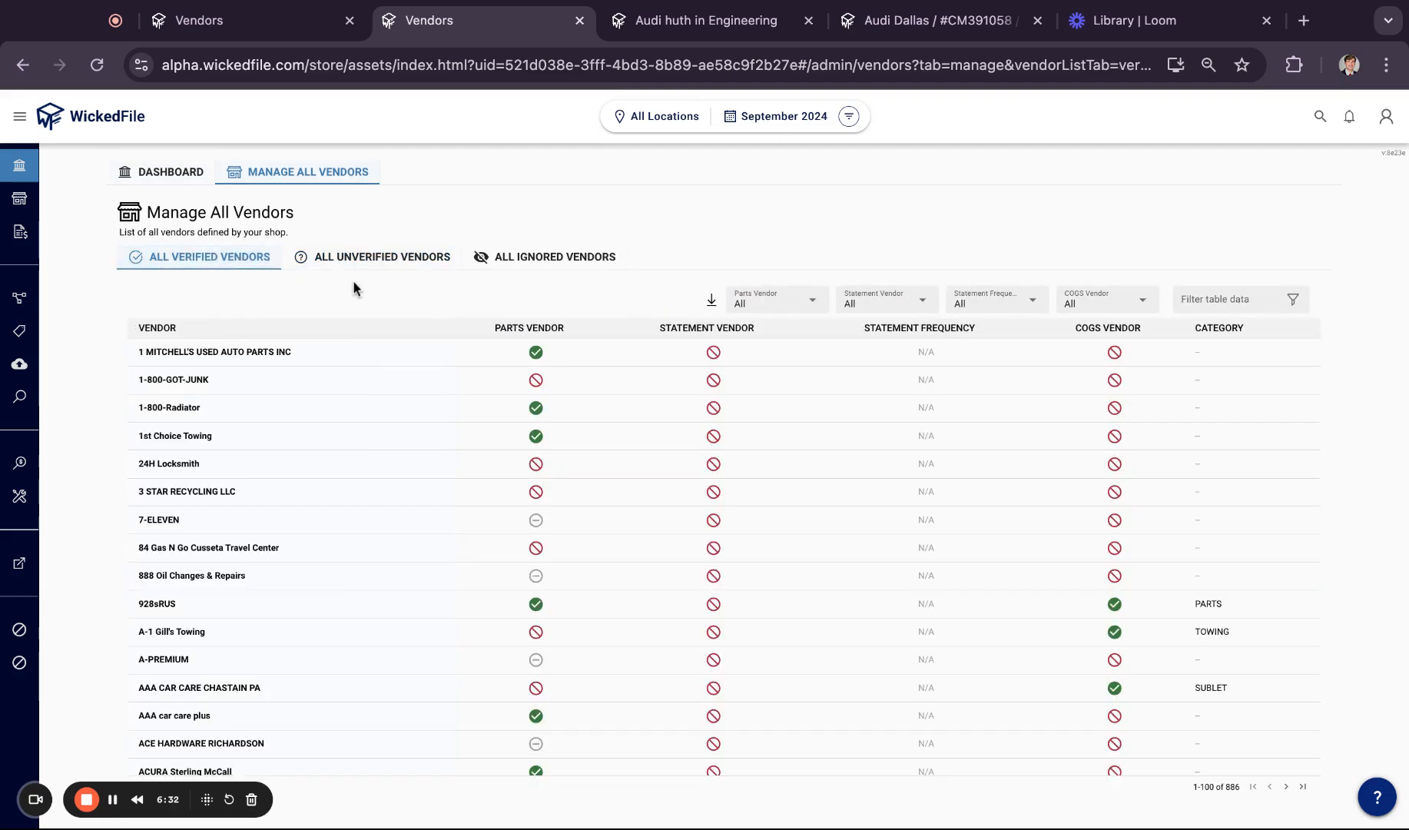
{"action": "scroll", "coordinate": [405, 370], "scroll_direction": "down", "scroll_amount": 1}
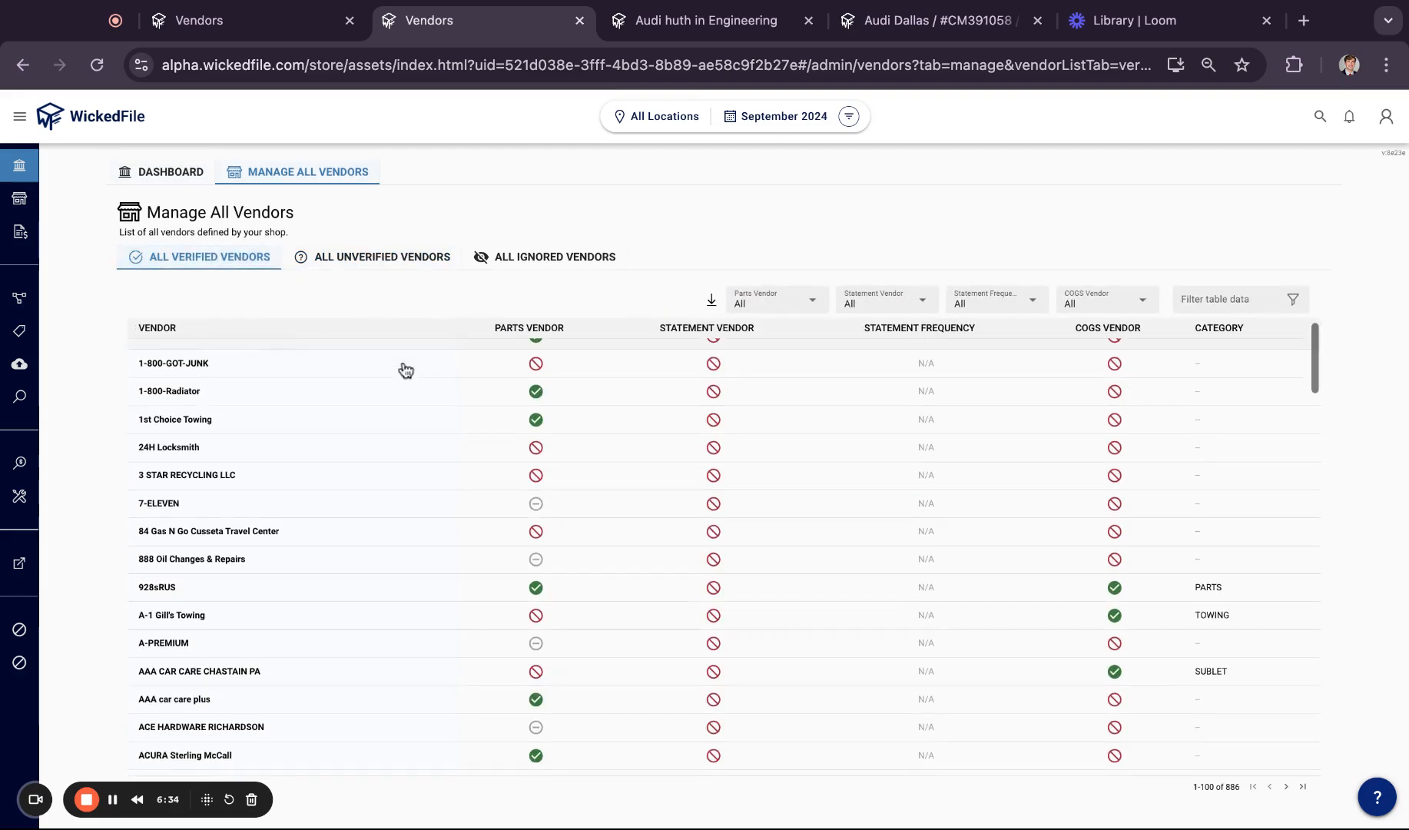
{"action": "scroll", "coordinate": [405, 370], "scroll_direction": "down", "scroll_amount": 10}
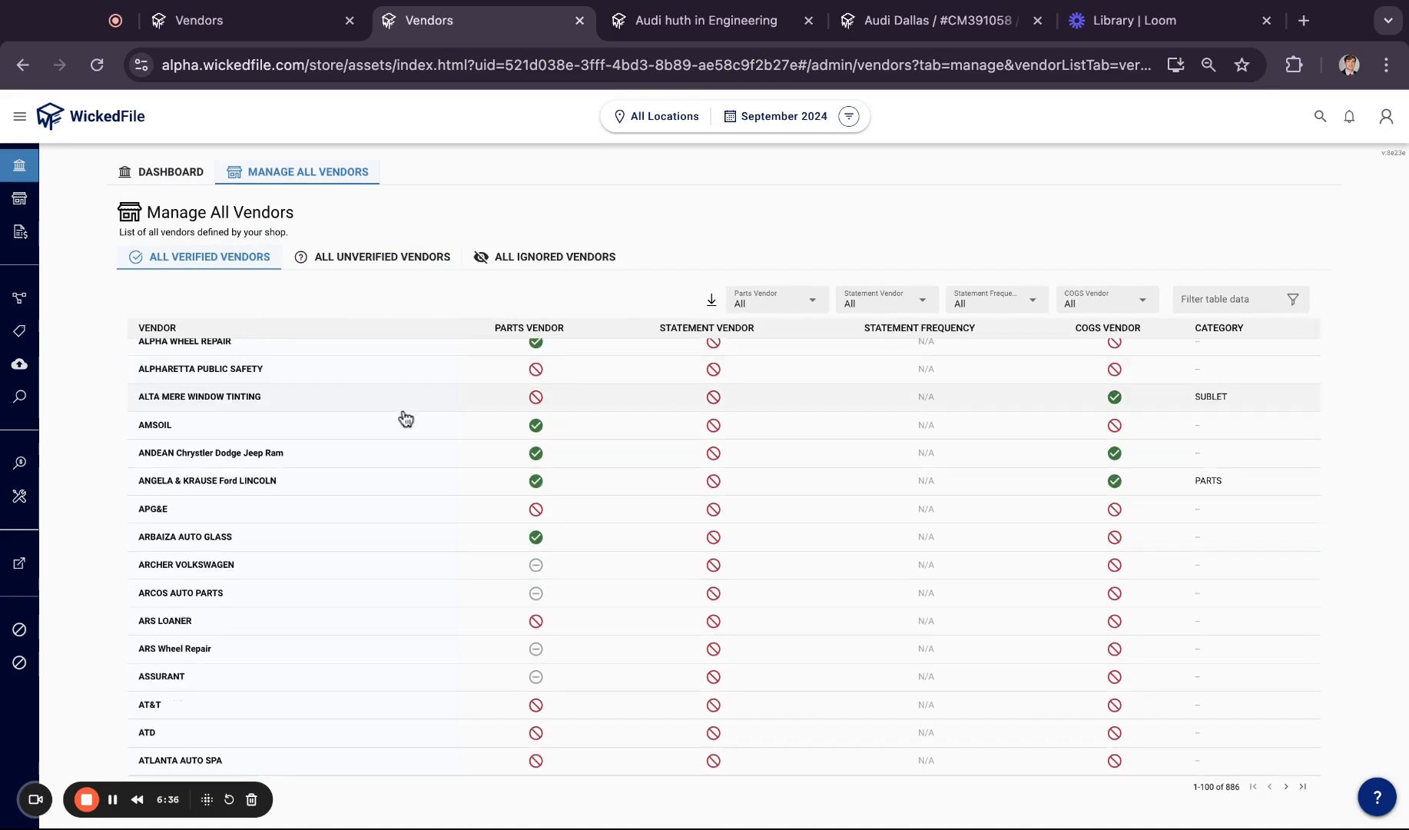
{"action": "scroll", "coordinate": [406, 419], "scroll_direction": "down", "scroll_amount": 6}
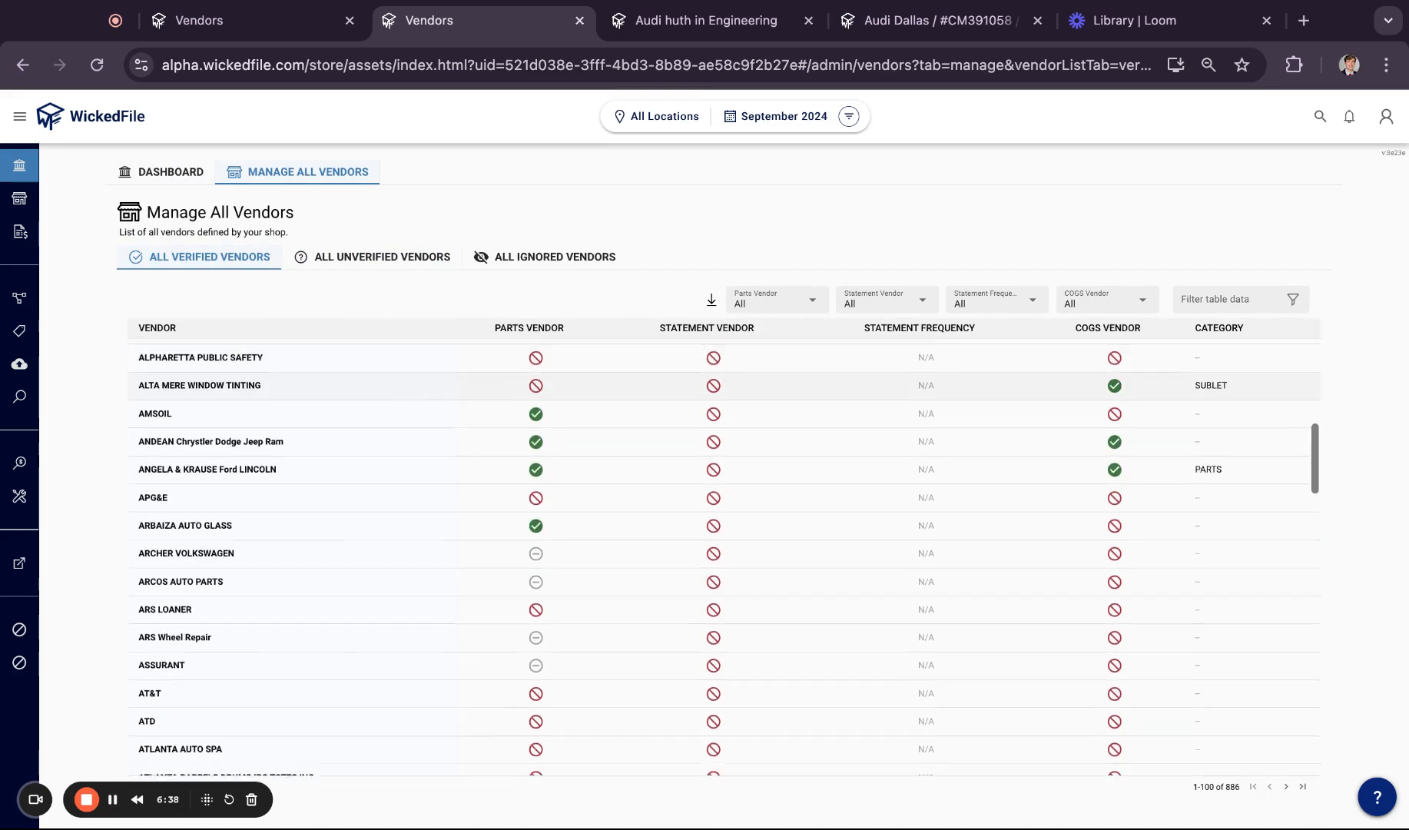
{"action": "scroll", "coordinate": [359, 454], "scroll_direction": "down", "scroll_amount": 2}
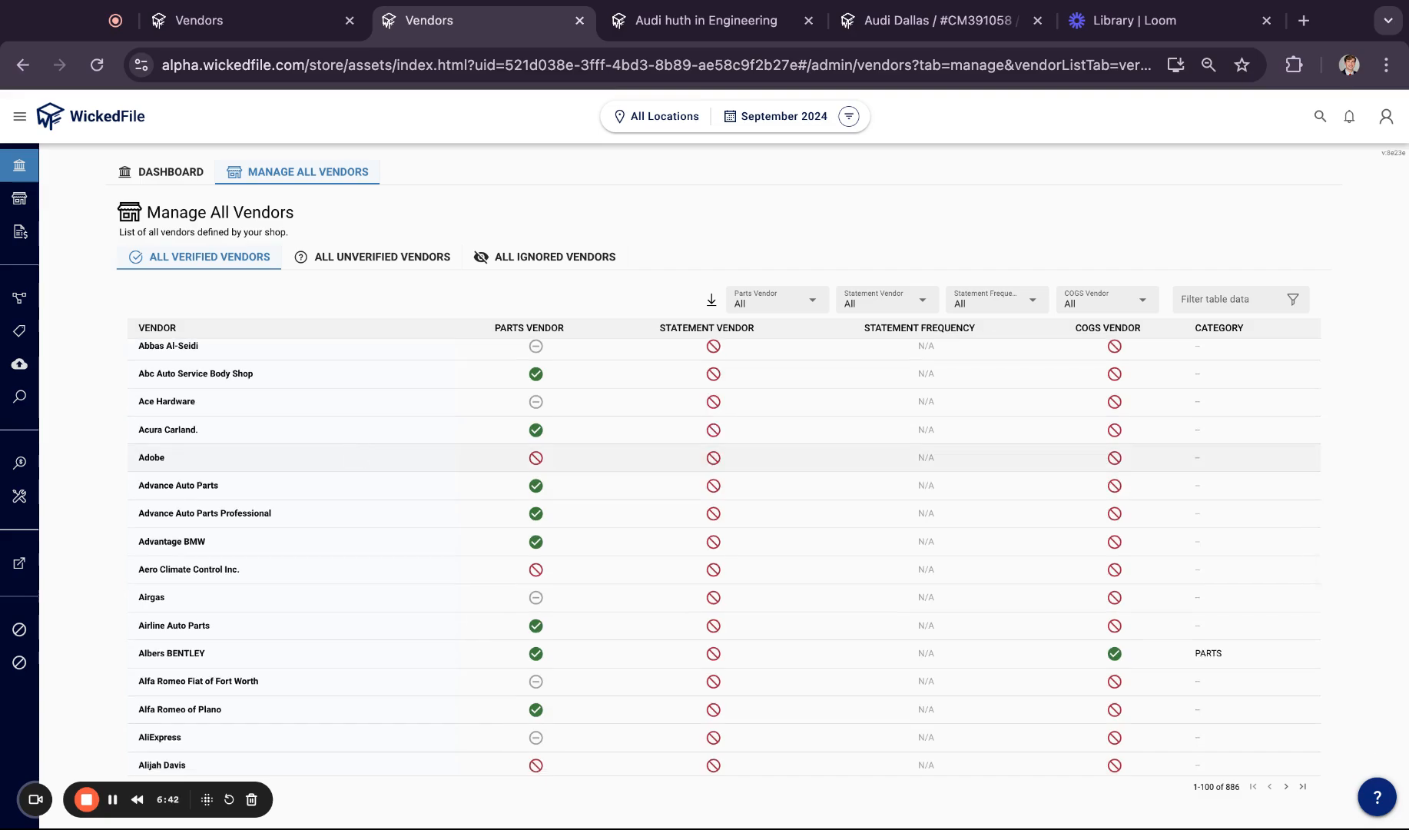
{"action": "scroll", "coordinate": [353, 548], "scroll_direction": "down", "scroll_amount": 3}
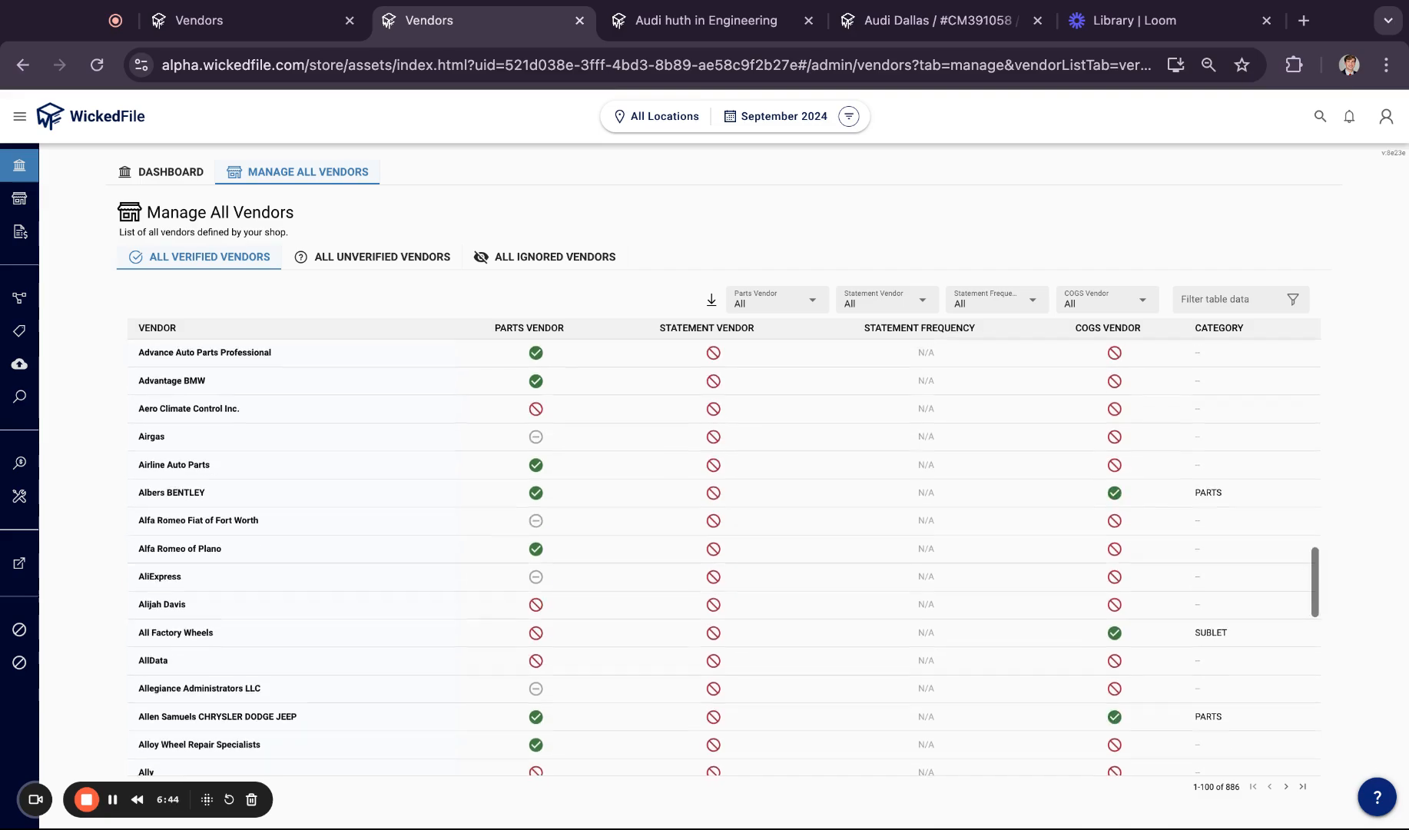
{"action": "scroll", "coordinate": [353, 547], "scroll_direction": "down", "scroll_amount": 2}
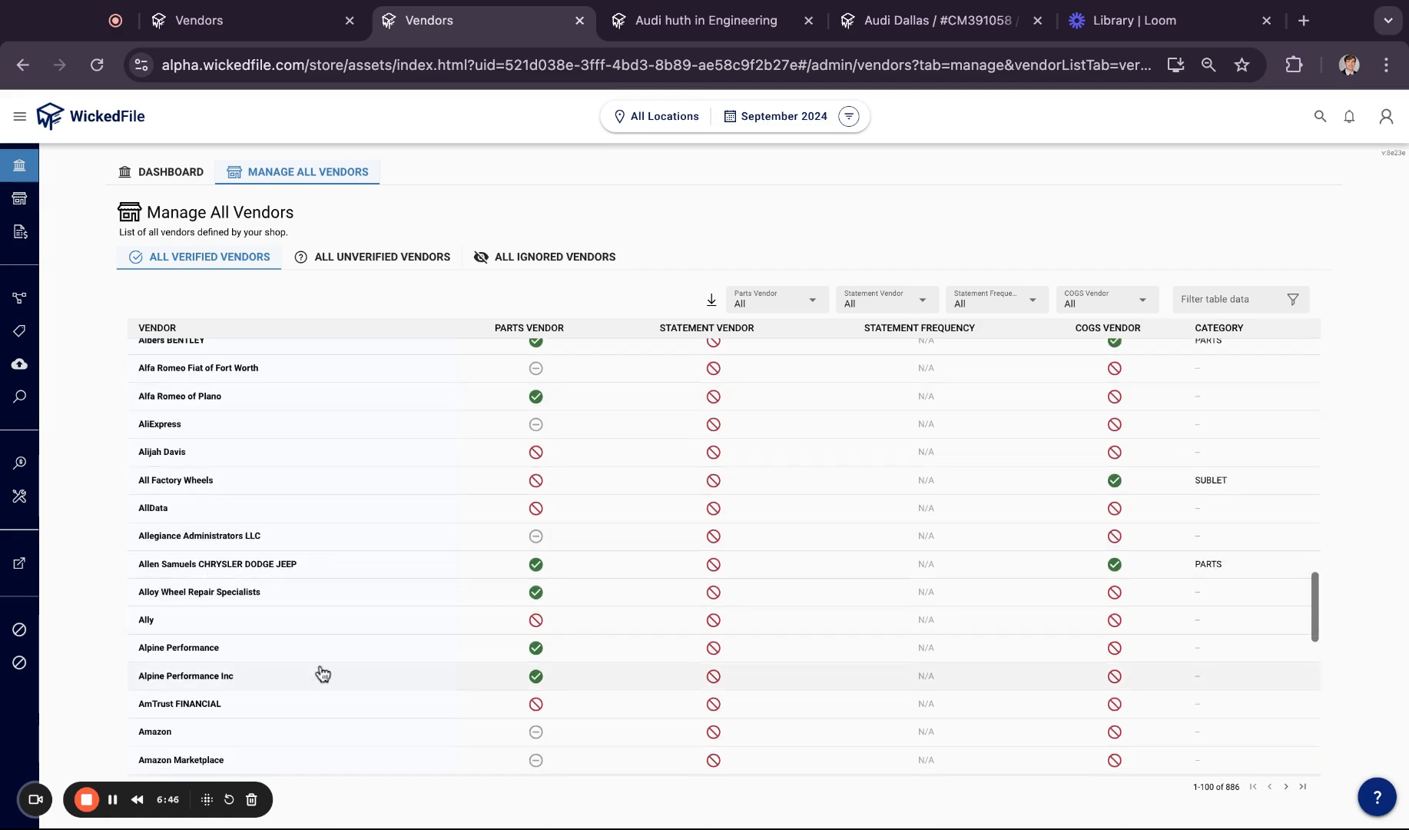
{"action": "scroll", "coordinate": [318, 673], "scroll_direction": "down", "scroll_amount": 3}
{"action": "scroll", "coordinate": [296, 700], "scroll_direction": "down", "scroll_amount": 3}
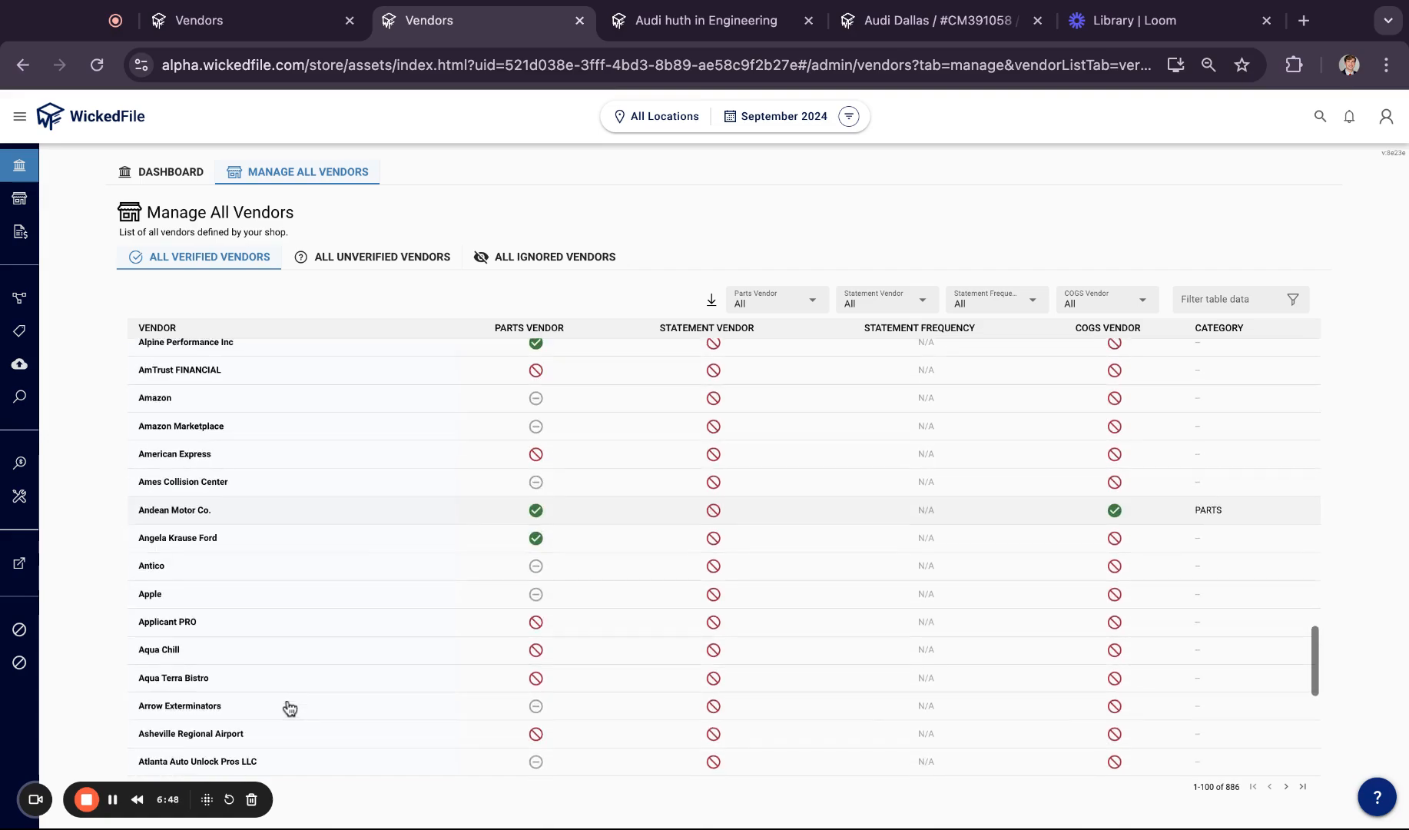
{"action": "left_click", "coordinate": [282, 491]}
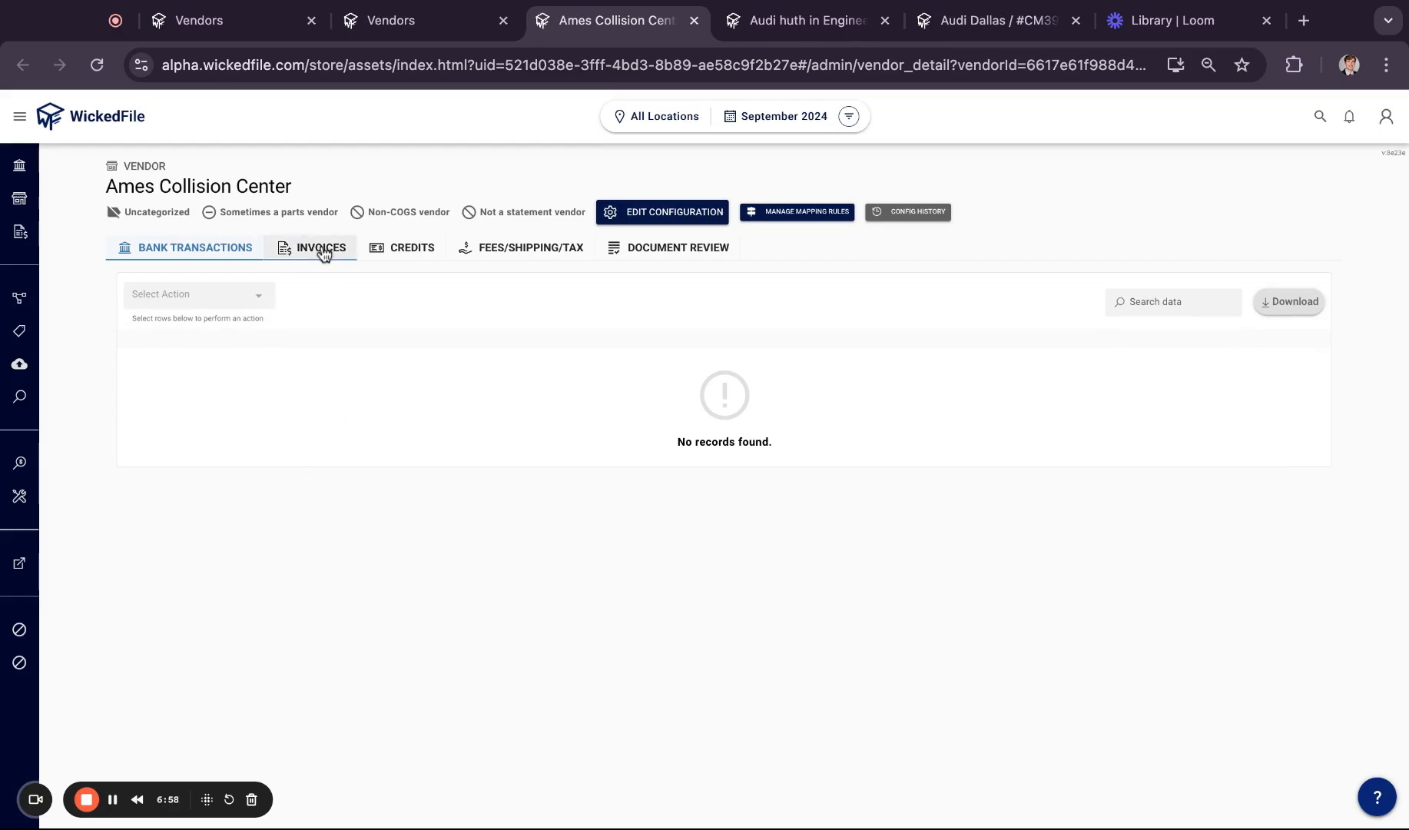
Review Ames Collision Center's invoices, credits, fees/shipping/tax and document review, and return to its bank transactions.
{"action": "left_click", "coordinate": [325, 258]}
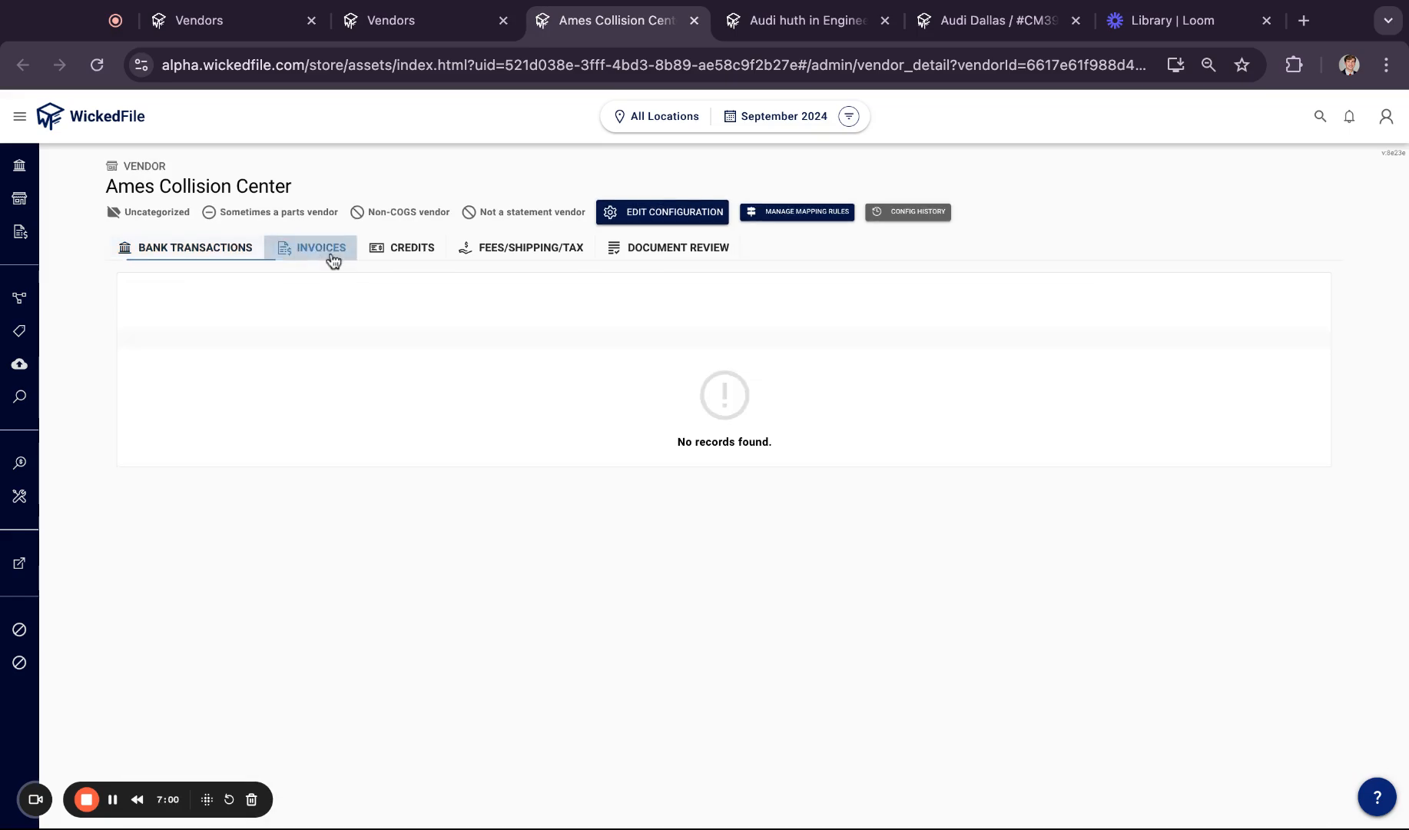
{"action": "left_click", "coordinate": [397, 256]}
{"action": "left_click", "coordinate": [513, 264]}
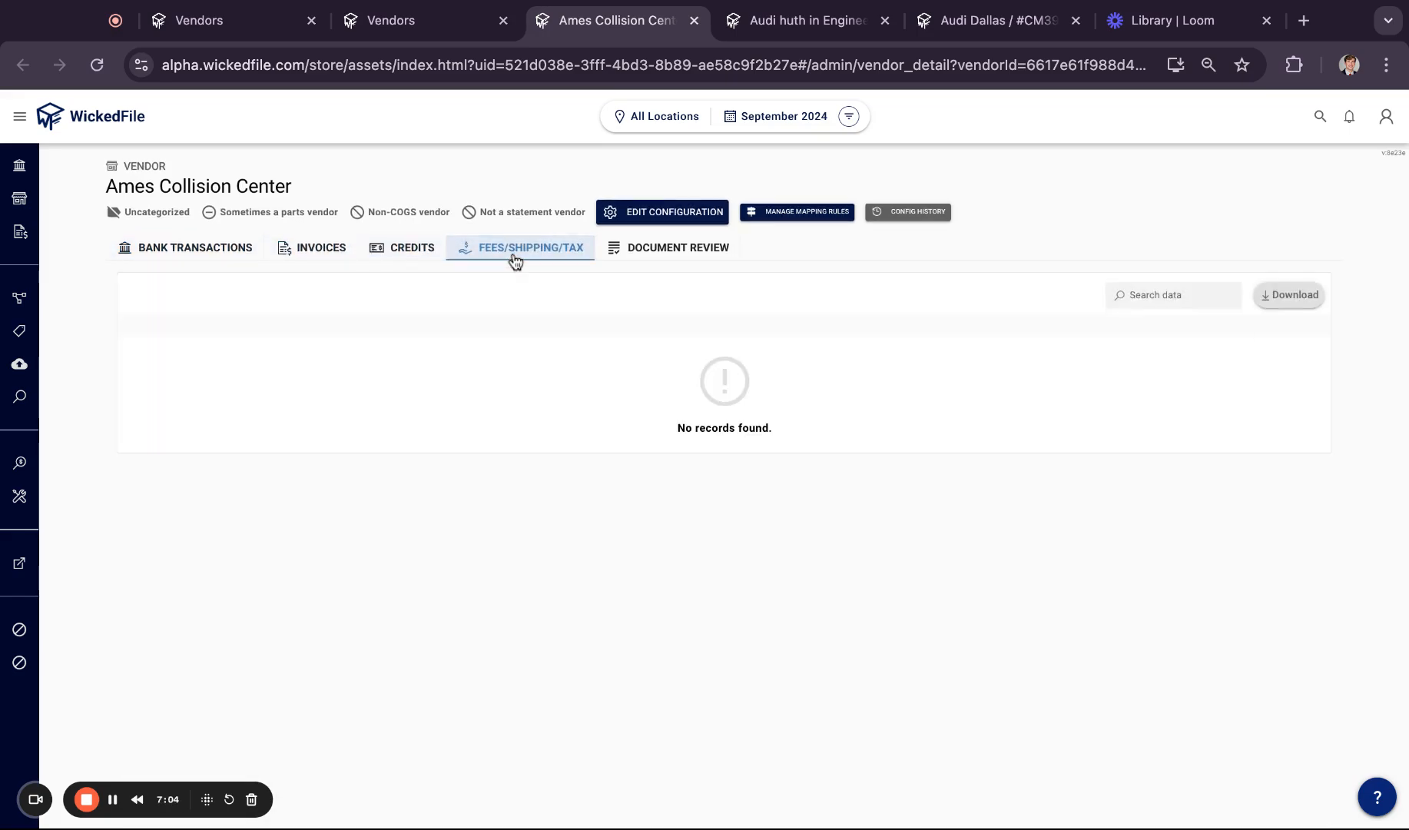
{"action": "left_click", "coordinate": [686, 256]}
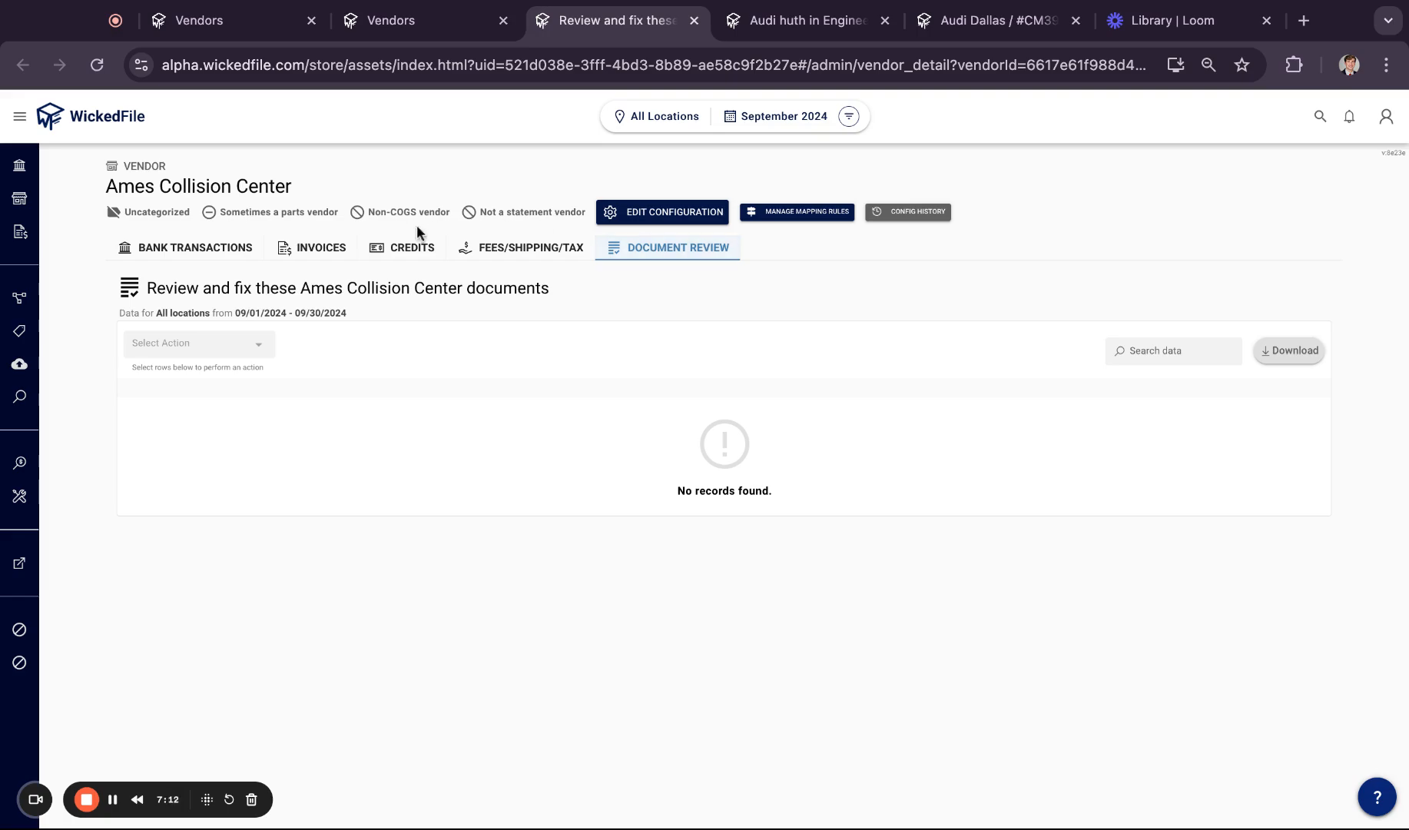
{"action": "left_click", "coordinate": [571, 249]}
{"action": "left_click", "coordinate": [394, 253]}
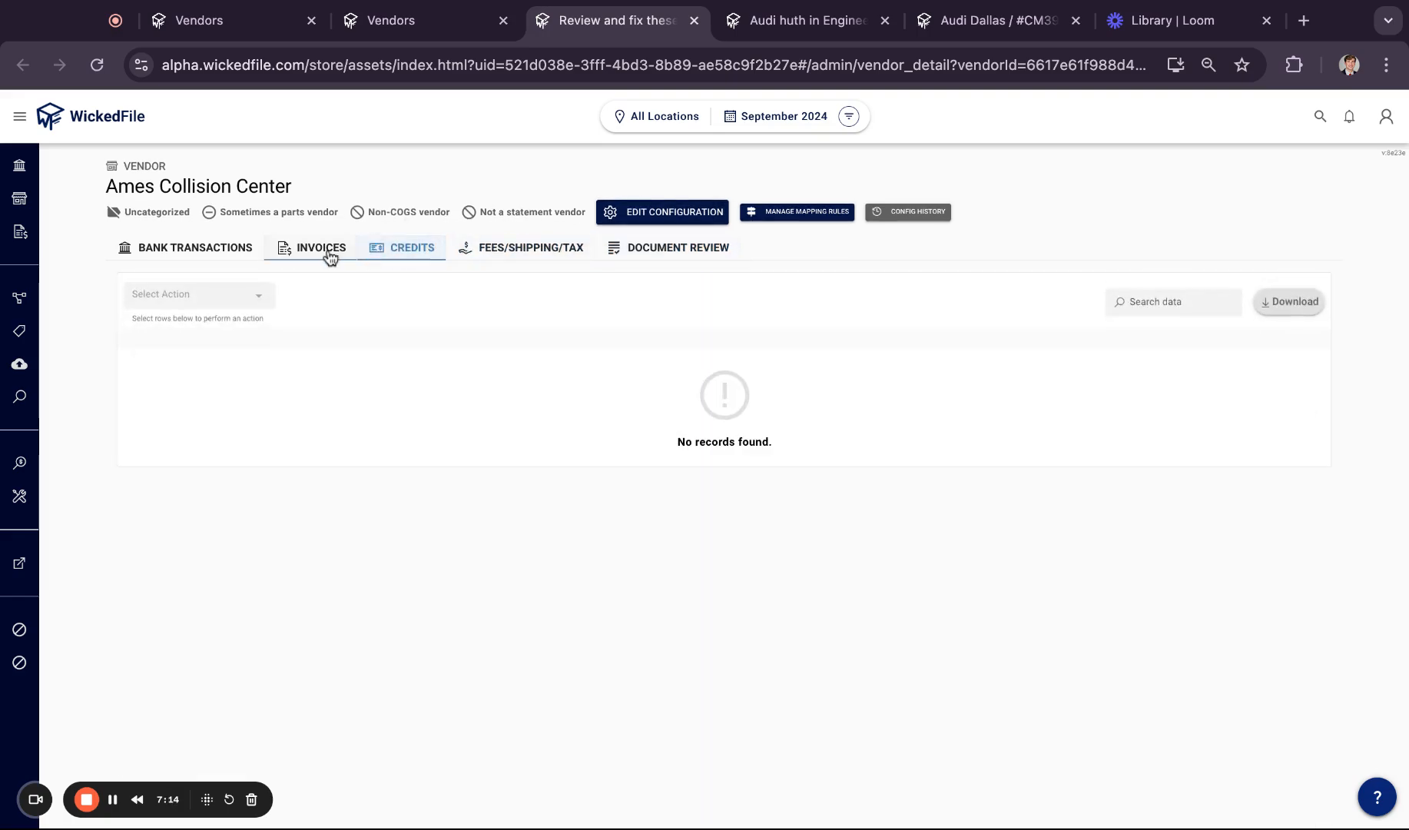
{"action": "left_click", "coordinate": [327, 256]}
{"action": "left_click", "coordinate": [201, 252]}
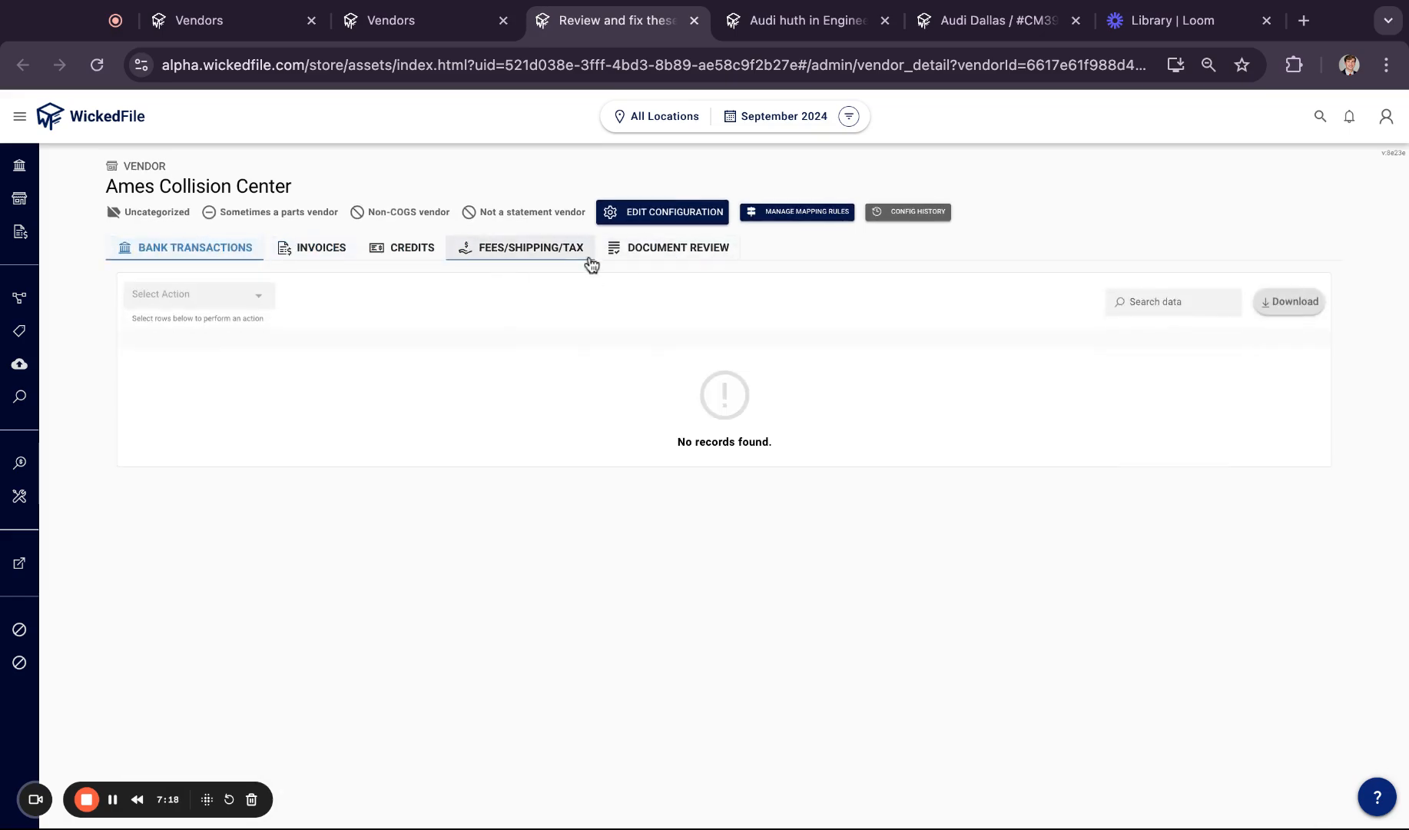
View the vendor configuration and the mapping rules of Ames Collision Center, closing each without changes.
{"action": "left_click", "coordinate": [656, 220]}
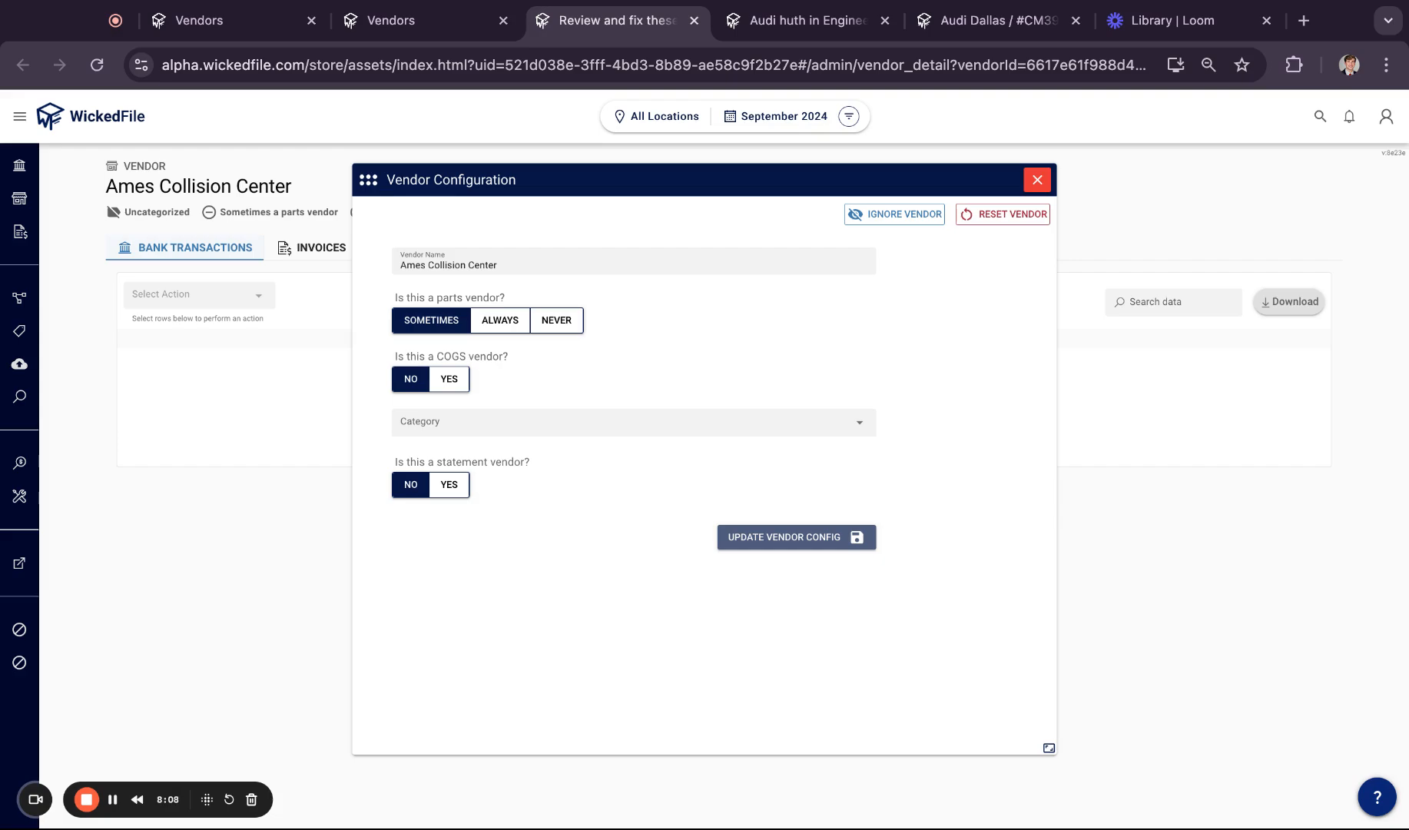
{"action": "left_click", "coordinate": [1039, 181]}
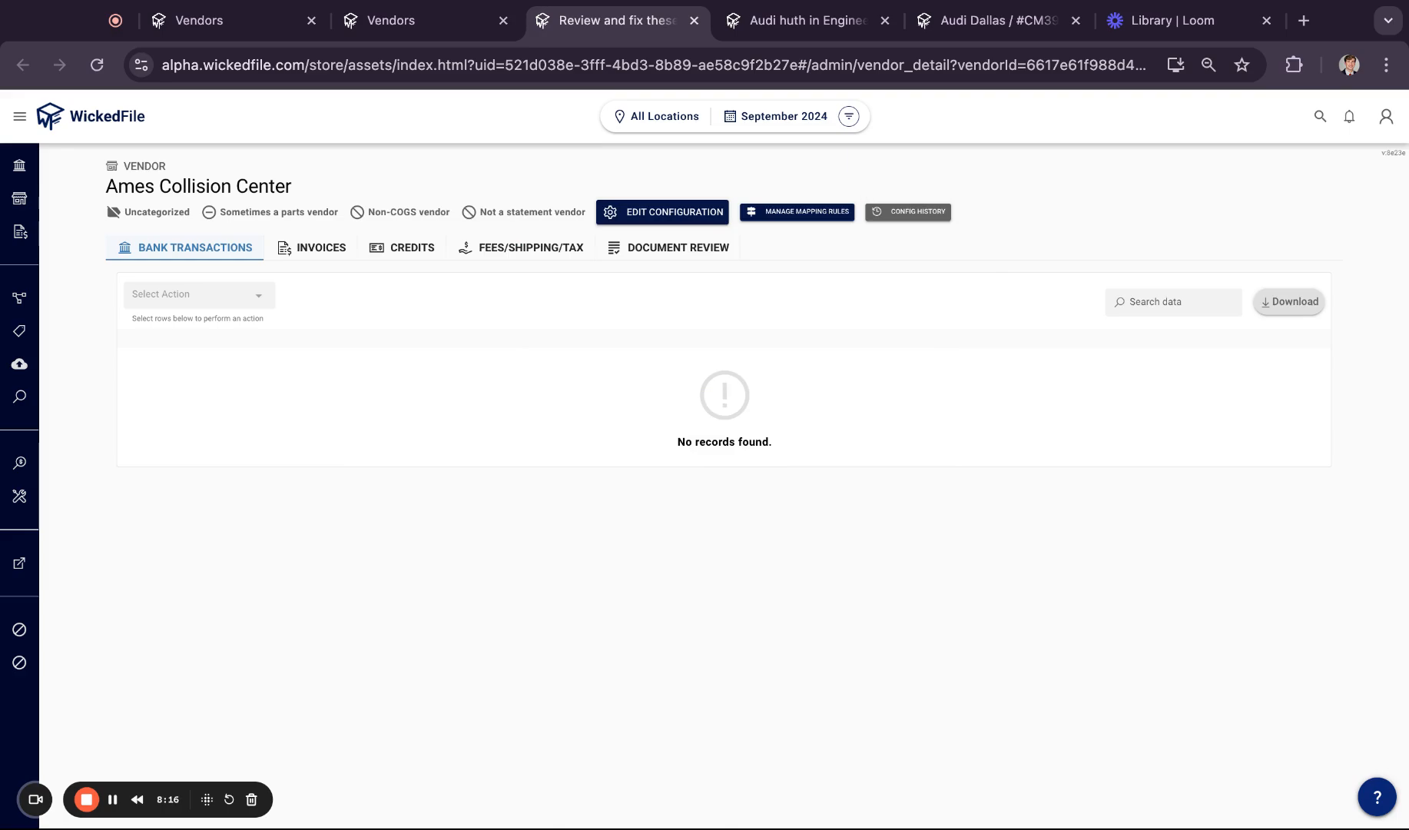
{"action": "left_click", "coordinate": [803, 212]}
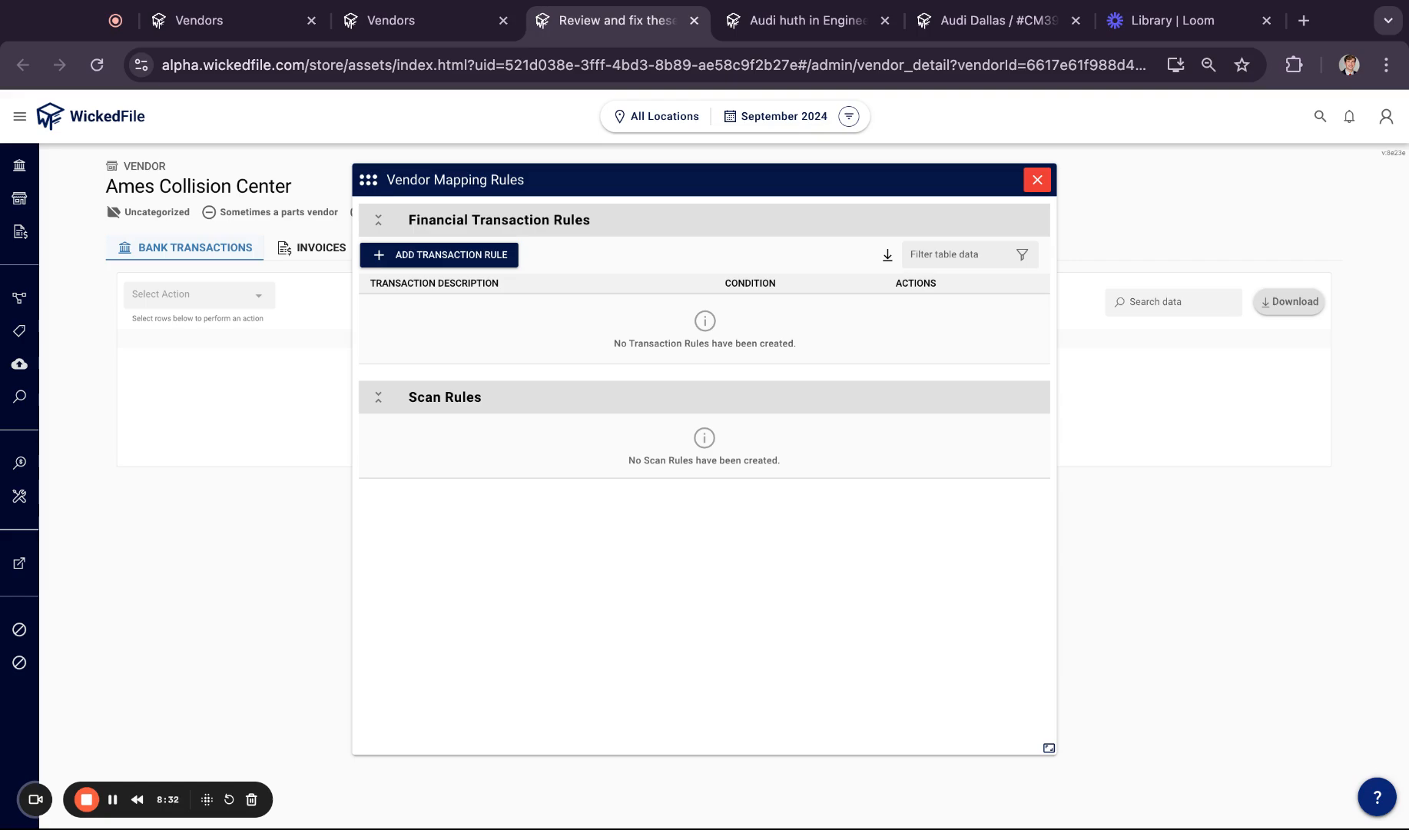
{"action": "left_click", "coordinate": [1045, 188]}
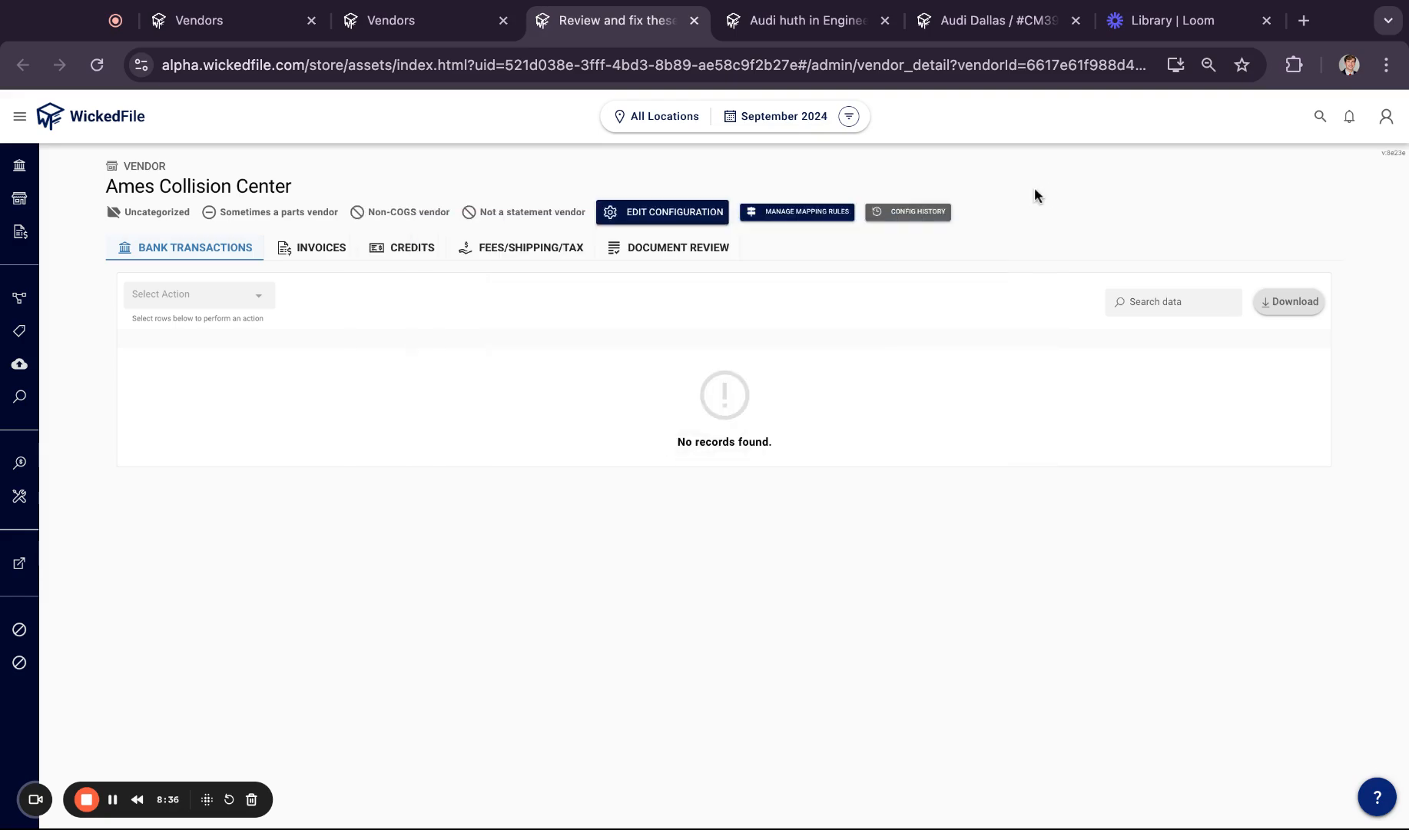